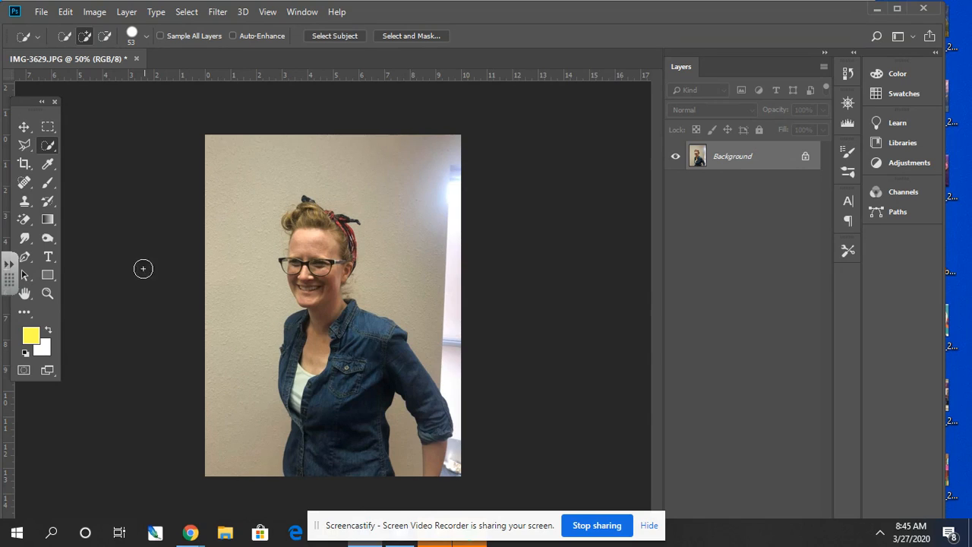
- Select the woman's head, torso and arm in the photo with the Quick Selection tool
right_click(46, 150)
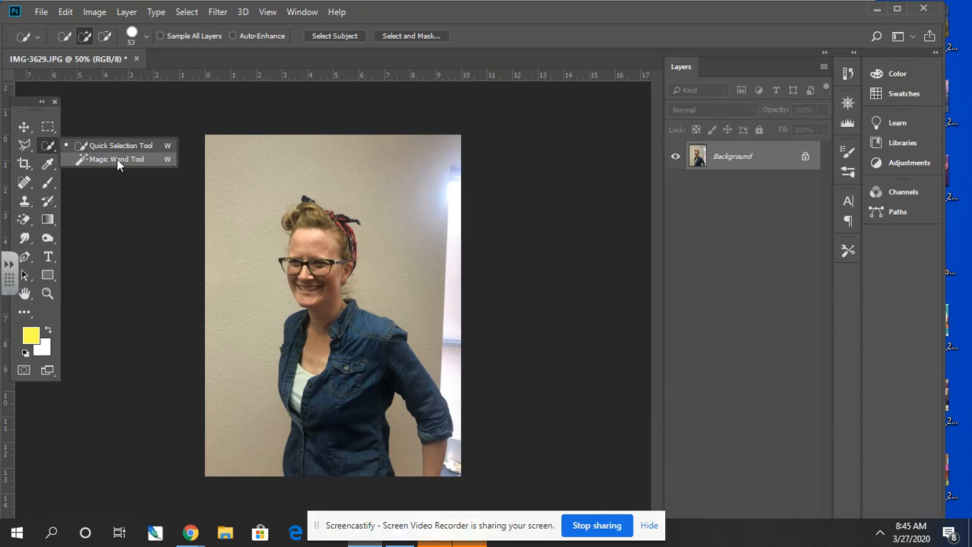
left_click(58, 152)
right_click(58, 152)
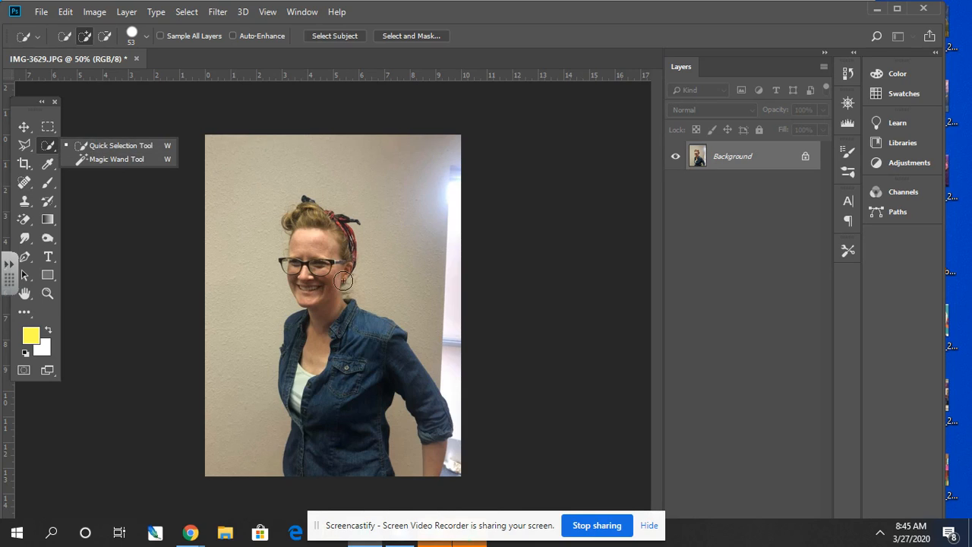
mouse_move(311, 240)
left_mouse_down()
mouse_move(322, 334)
mouse_move(308, 222)
mouse_move(293, 221)
mouse_move(313, 224)
left_mouse_up()
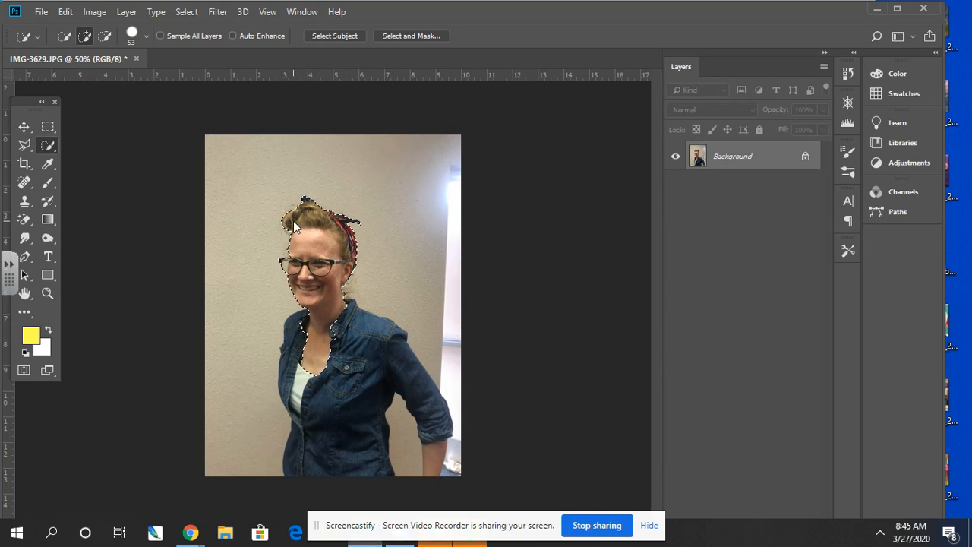
mouse_move(312, 308)
left_mouse_down()
mouse_move(301, 341)
mouse_move(322, 447)
mouse_move(341, 378)
mouse_move(369, 348)
mouse_move(437, 460)
mouse_move(437, 434)
mouse_move(448, 460)
left_mouse_up()
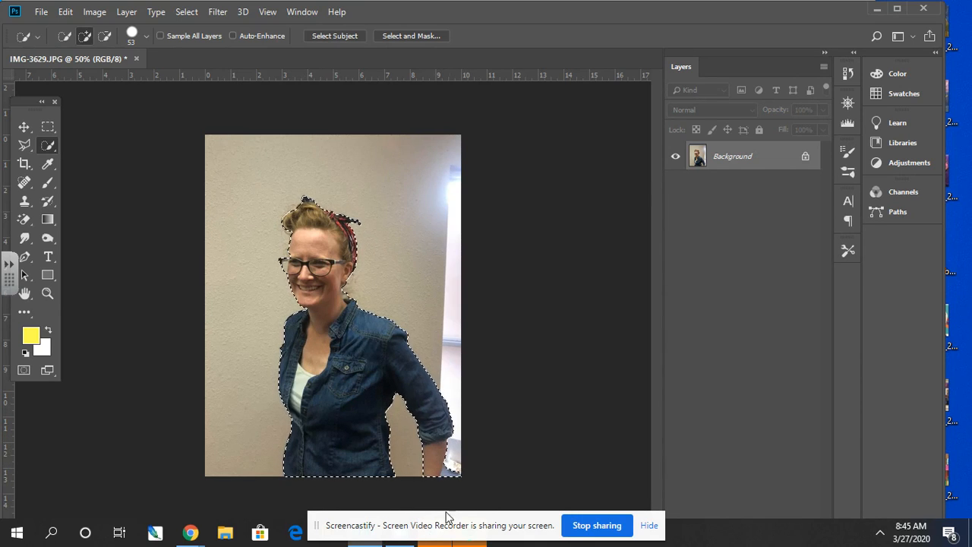
- Subtract the stray background patch beside the woman's forearm from the selection at the photo's lower edge
left_click(47, 293)
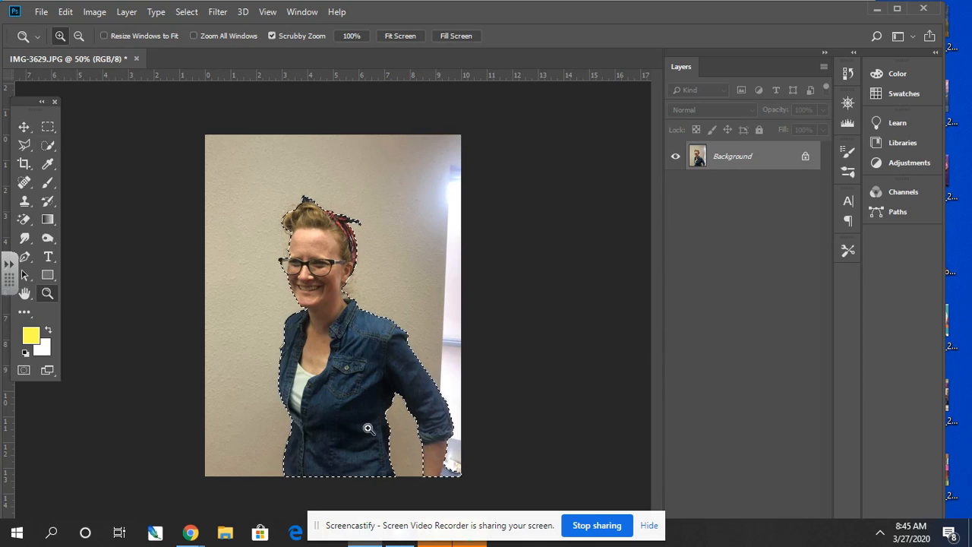
key("ctrl+d")
left_click(439, 470)
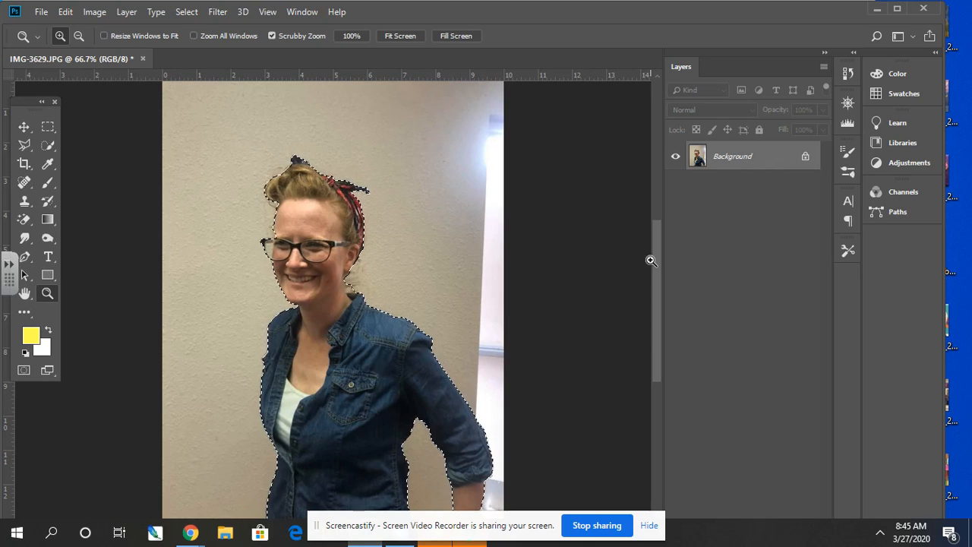
left_click_drag(652, 274, 652, 346)
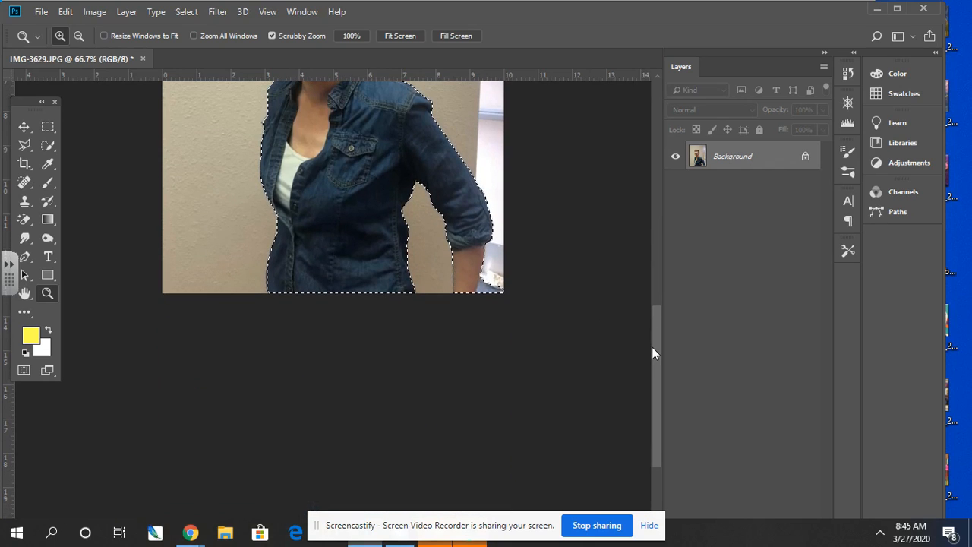
left_click(484, 289)
left_click(484, 290)
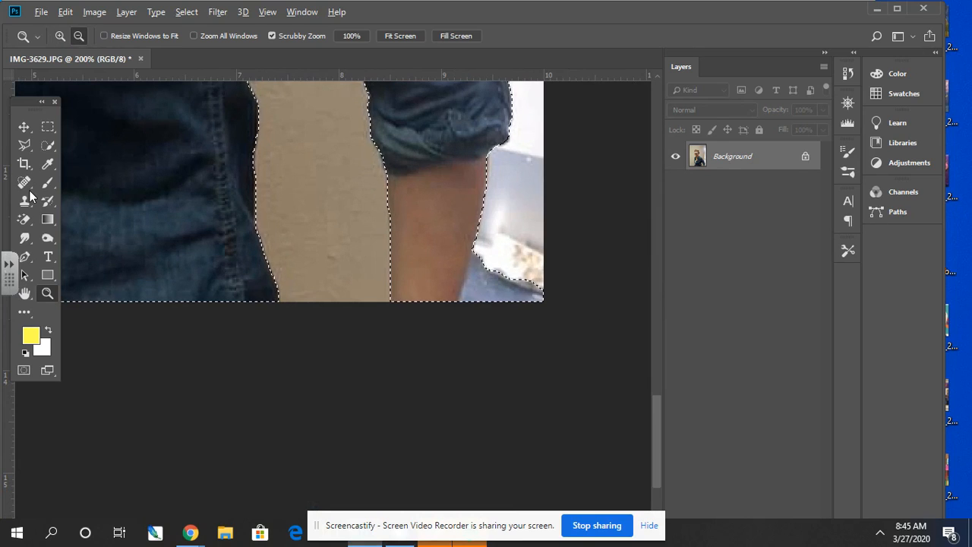
left_click(47, 146)
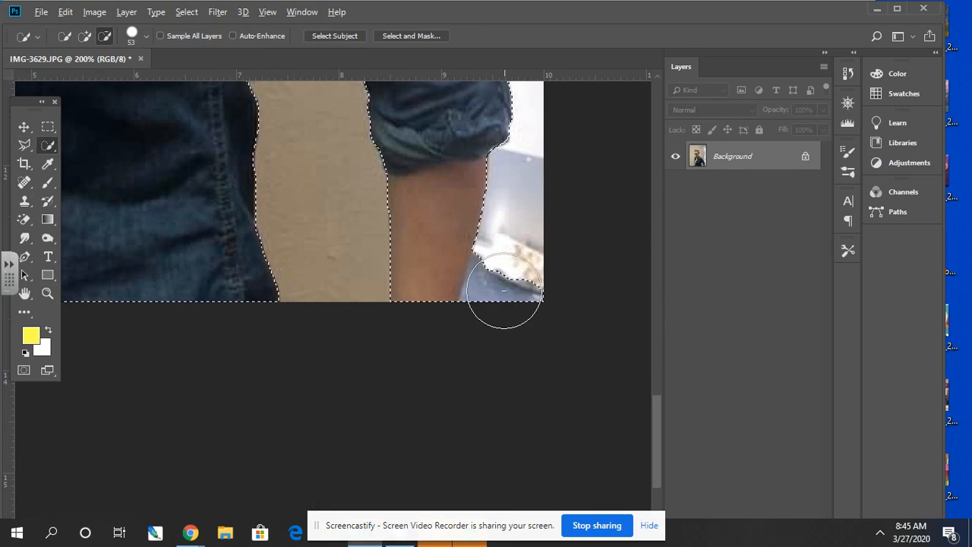
left_click_drag(509, 295, 517, 308)
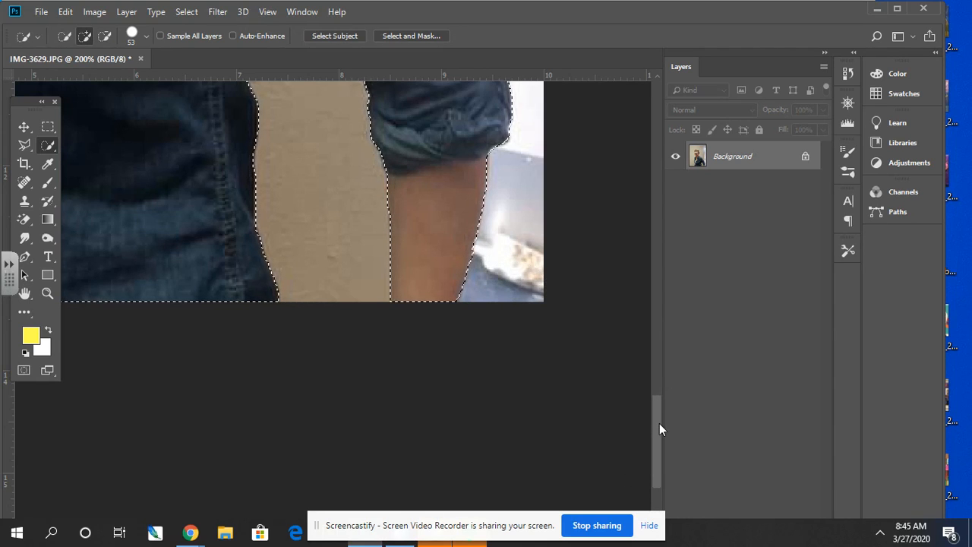
- Copy the selected woman from the Background onto a new layer
key("ctrl+minus")
key("ctrl+minus")
key("ctrl+minus")
key("ctrl+minus")
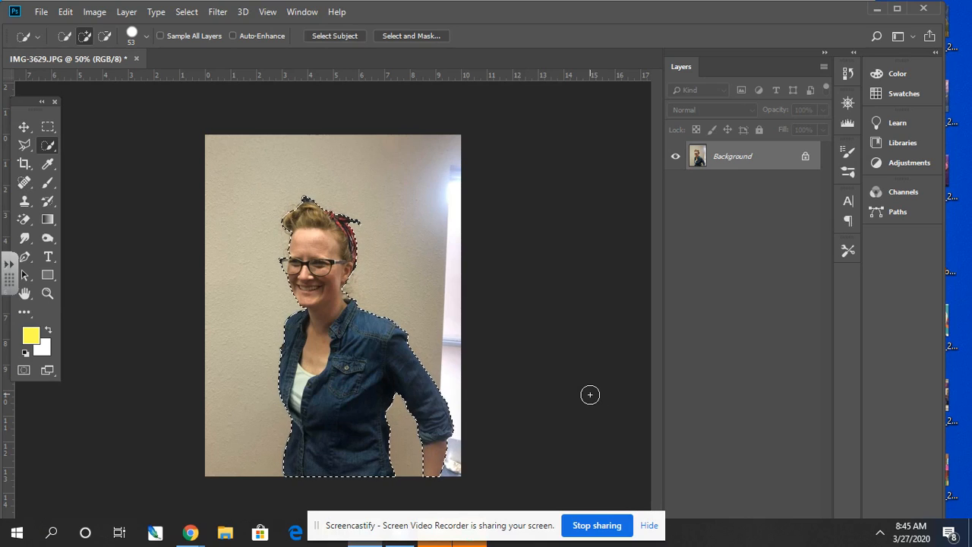
key("ctrl+j")
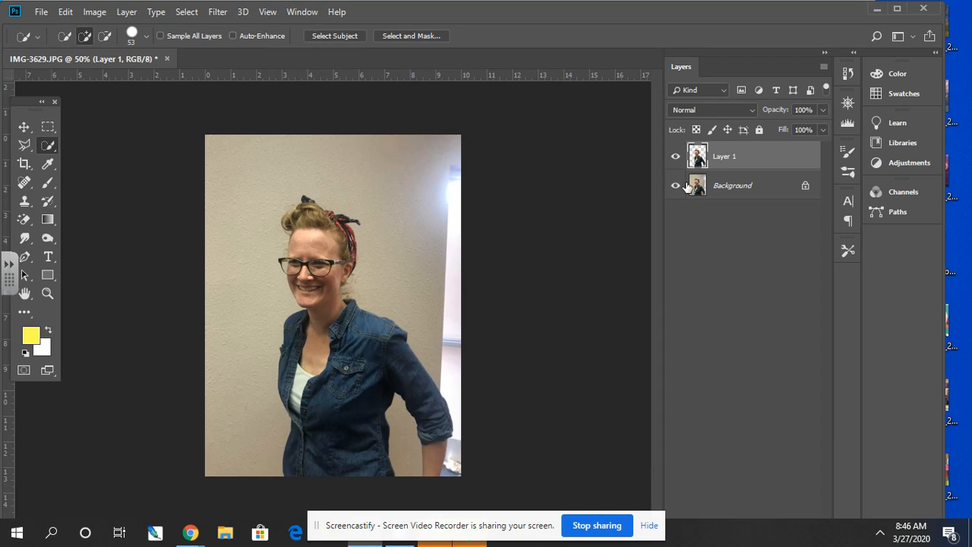
- Apply a Black & White adjustment with the Default preset to Layer 1
left_click(94, 11)
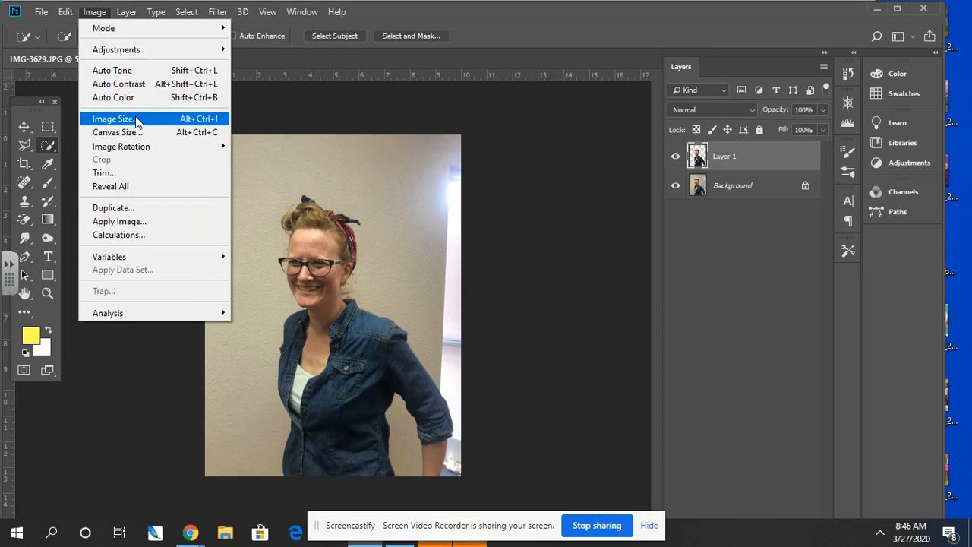
mouse_move(151, 50)
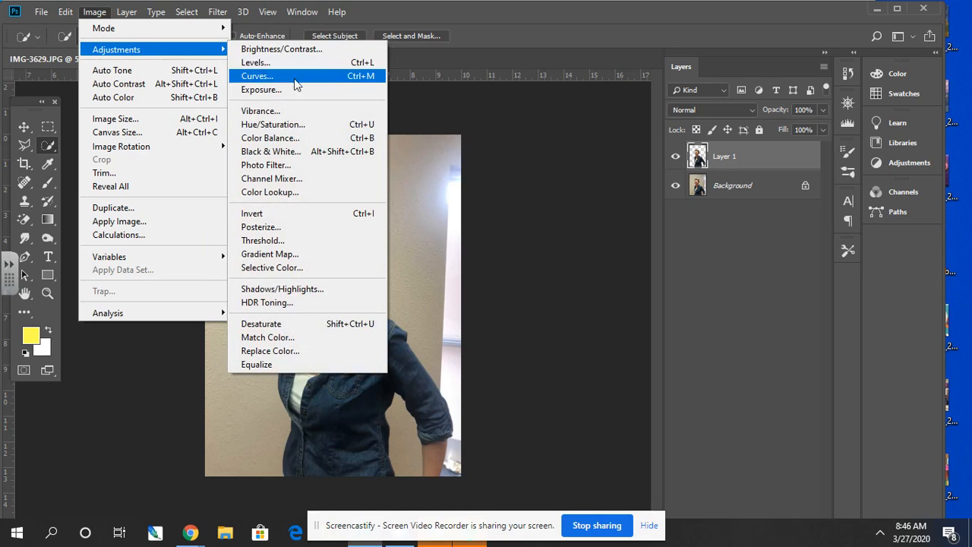
left_click(289, 153)
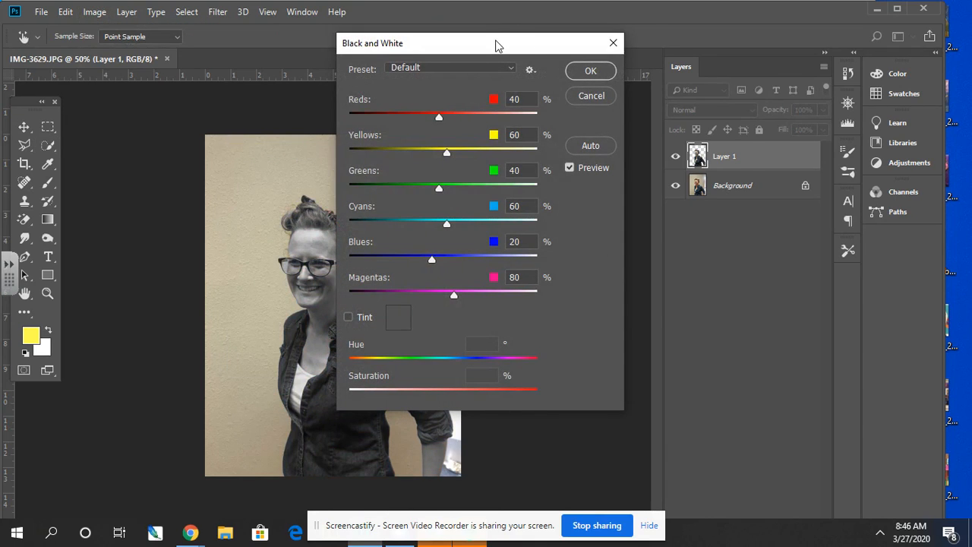
left_click_drag(496, 45, 620, 67)
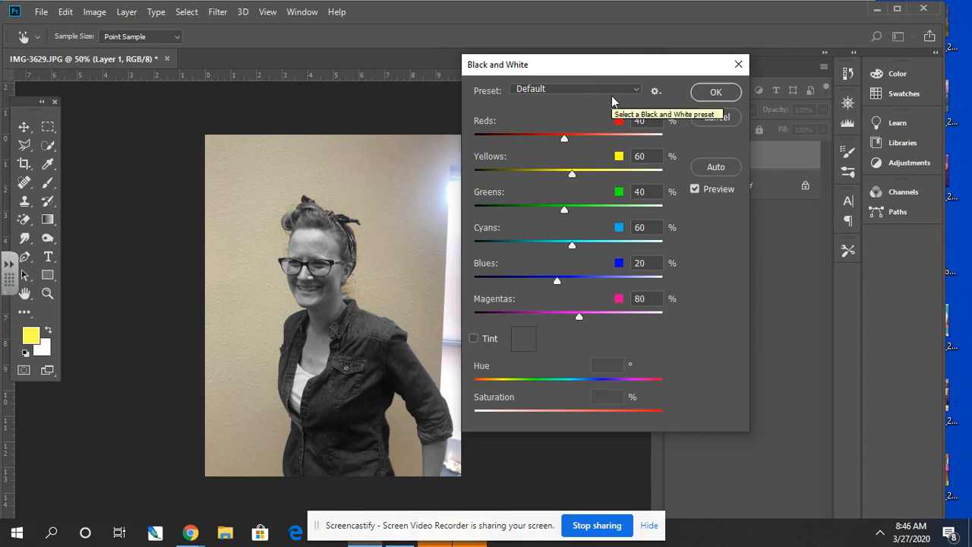
left_click(716, 92)
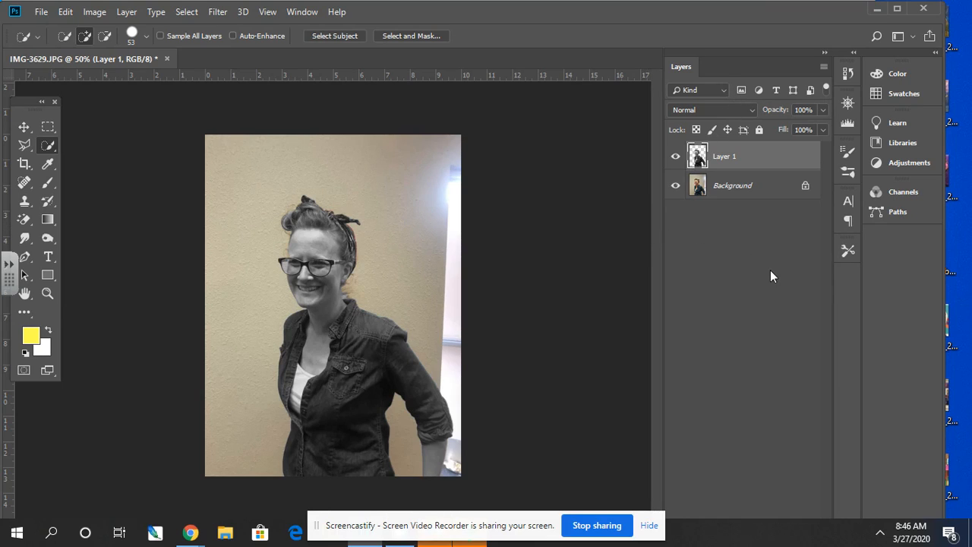
- Set the Levels input values of Layer 1 to 40 for shadows, 2 for midtones and 160 for highlights
key("ctrl+l")
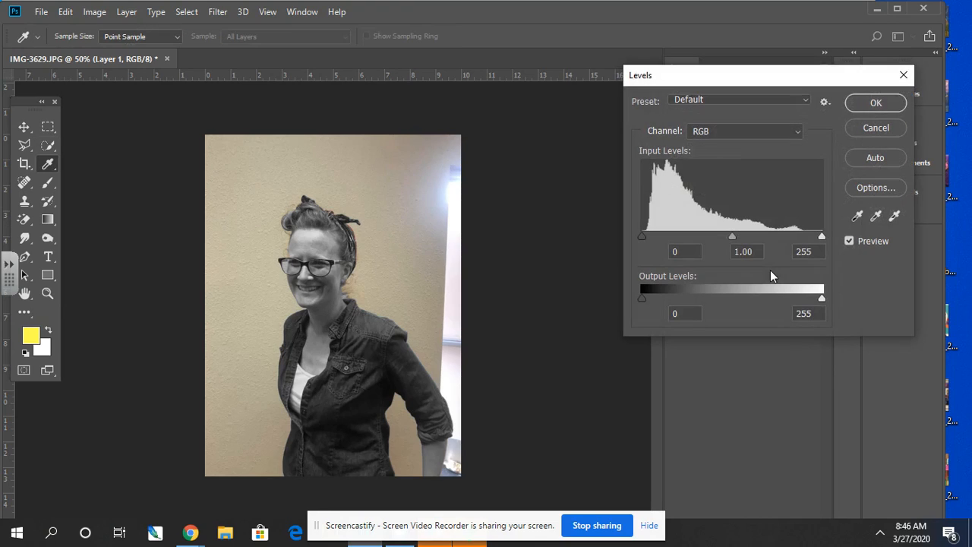
double_click(687, 250)
type("40")
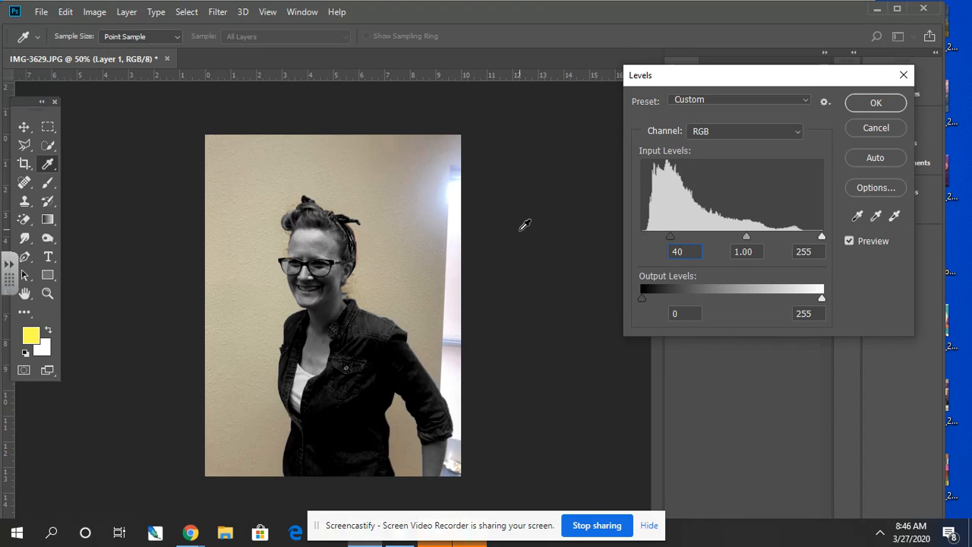
double_click(752, 254)
type("2")
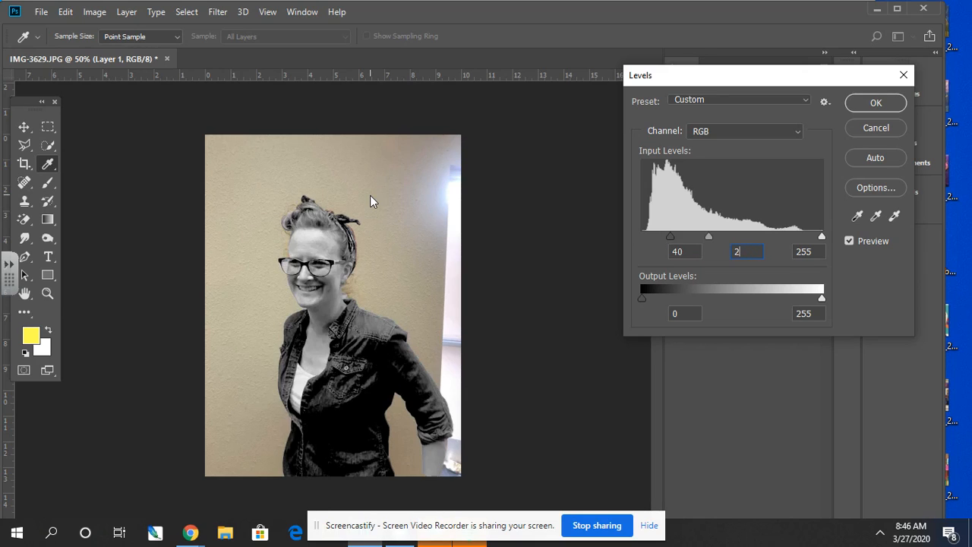
key("Tab")
type("160")
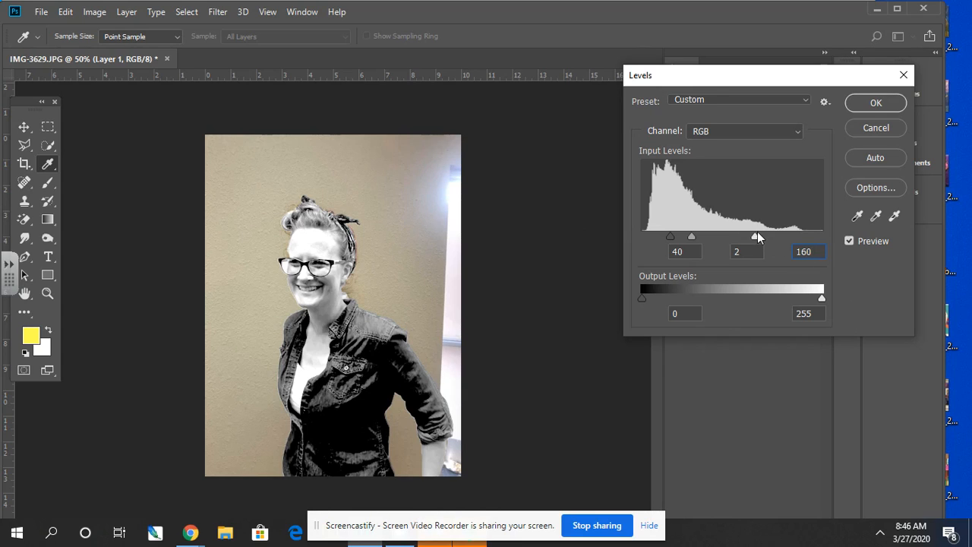
- Adjust the Levels highlight input to 205 and the shadow input to 38, and apply the adjustment
left_click_drag(756, 234, 787, 234)
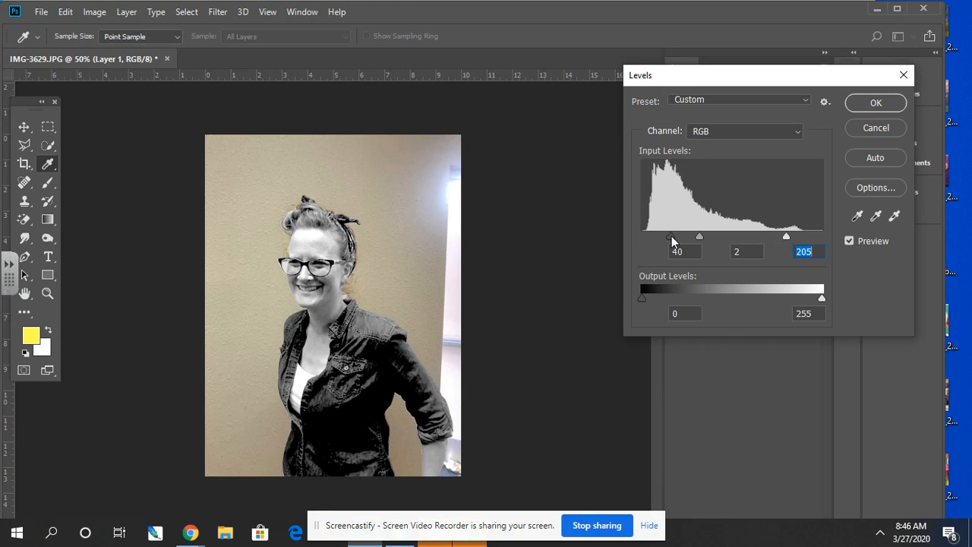
left_click_drag(669, 235, 671, 235)
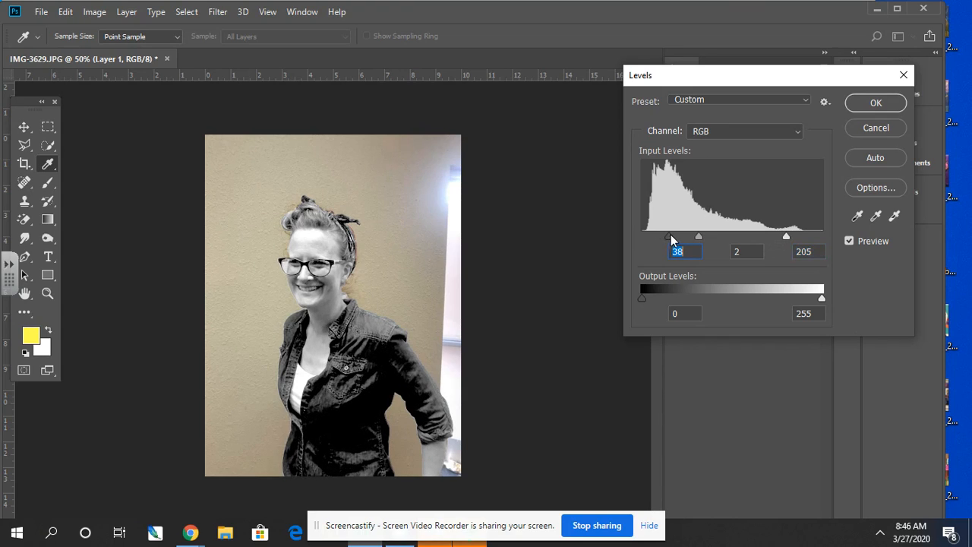
left_click(882, 106)
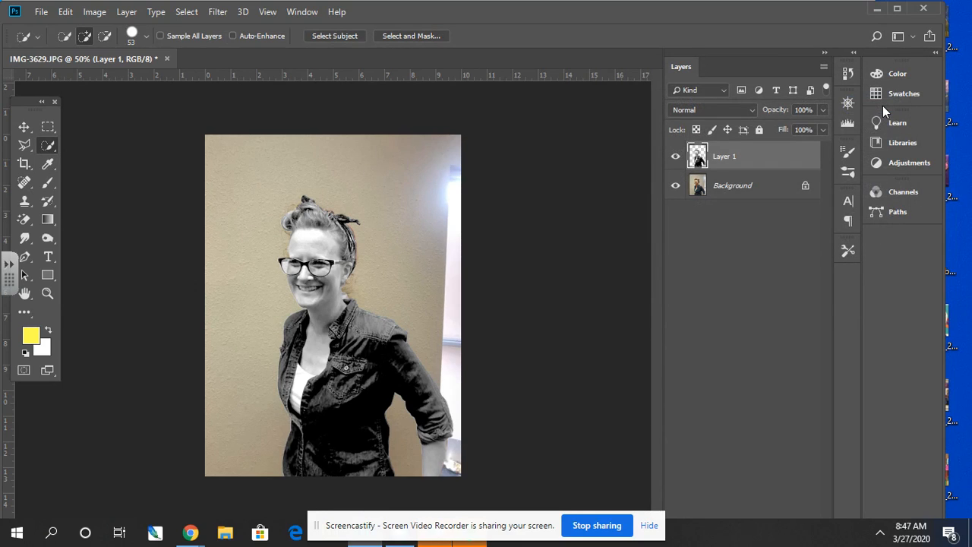
- Apply a Black & White adjustment with the Default preset to the Background layer
left_click(767, 187)
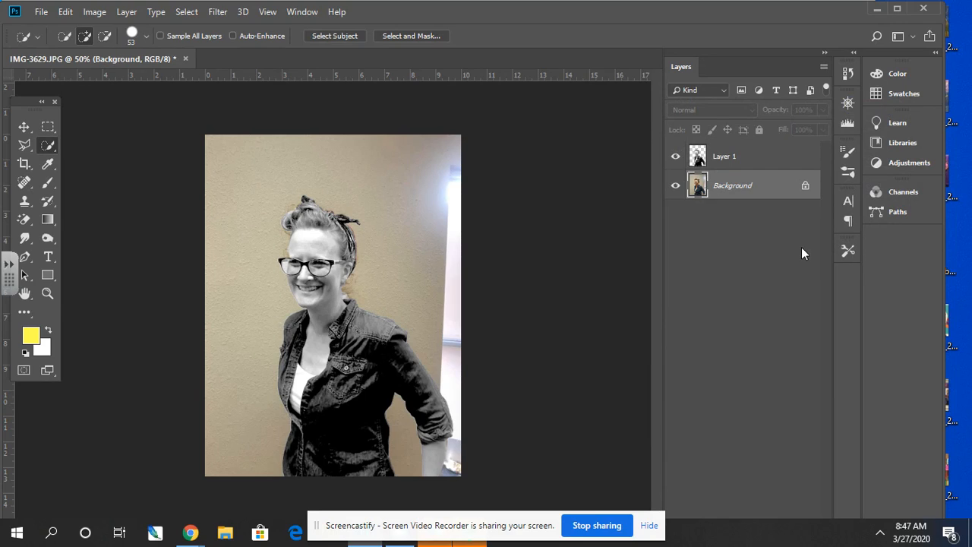
left_click(94, 12)
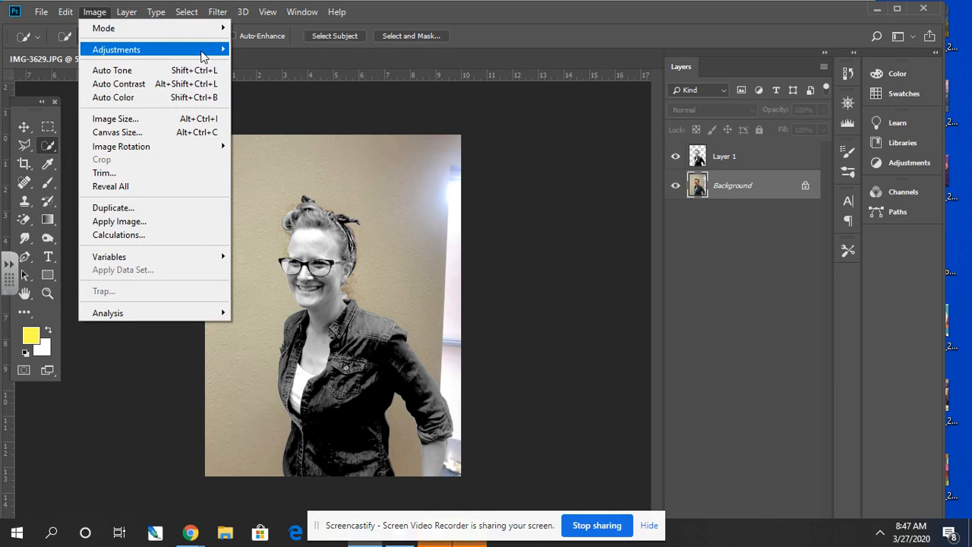
mouse_move(201, 53)
left_click(292, 152)
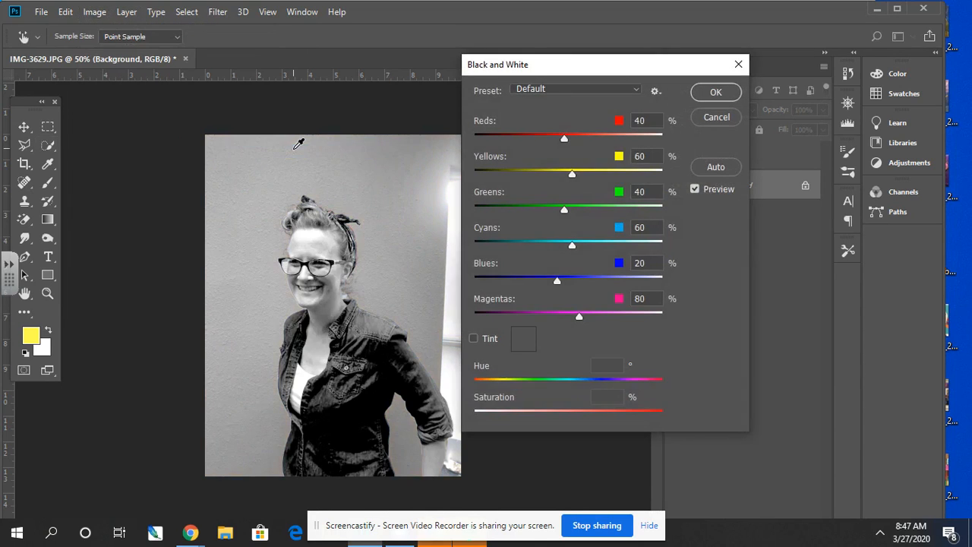
left_click(711, 93)
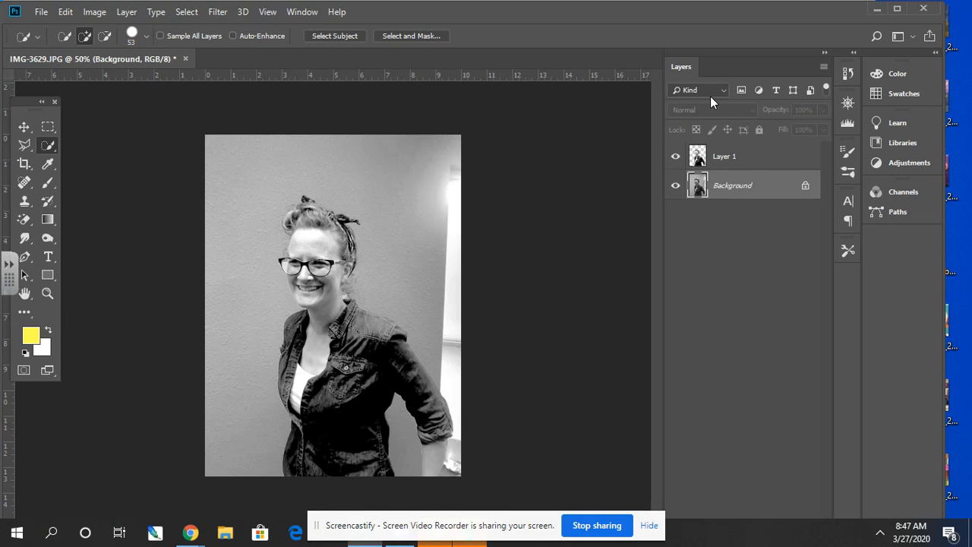
- Apply a Gaussian Blur with a radius of 2.5 pixels to the Background layer
left_click(231, 13)
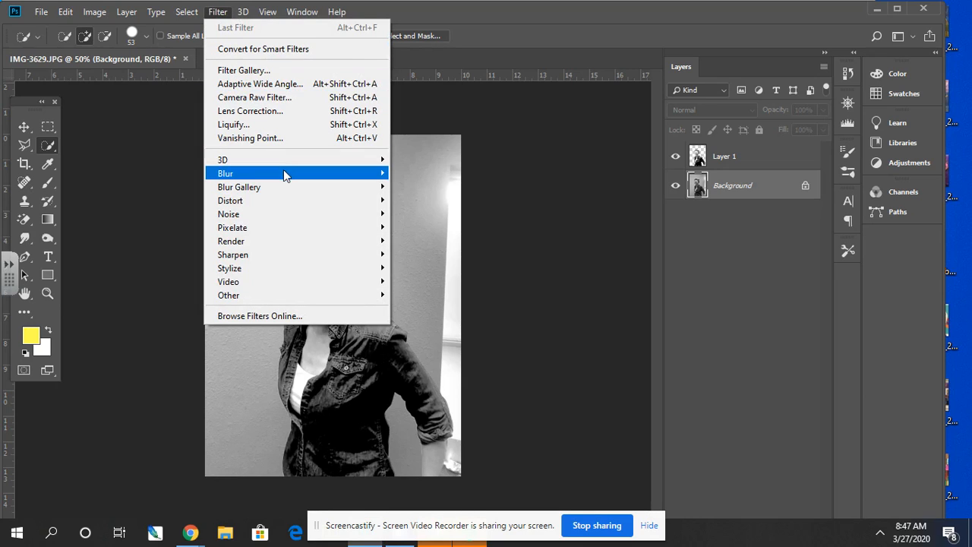
mouse_move(284, 173)
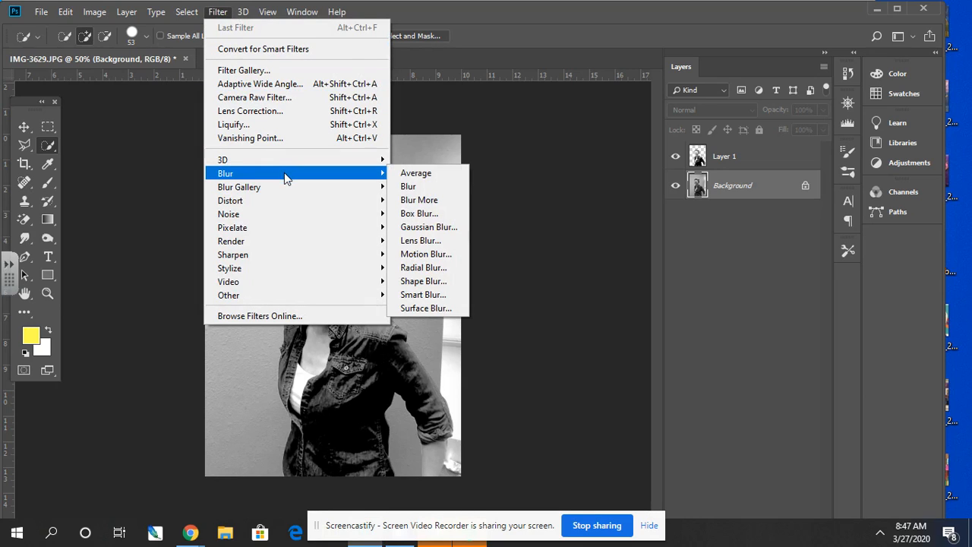
left_click(452, 229)
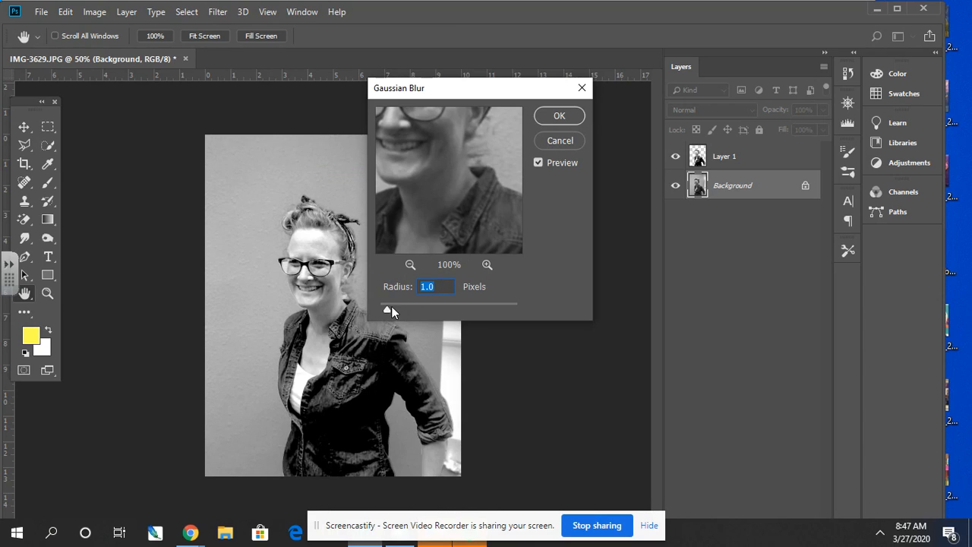
mouse_move(391, 306)
left_mouse_down()
mouse_move(414, 309)
mouse_move(398, 308)
left_mouse_up()
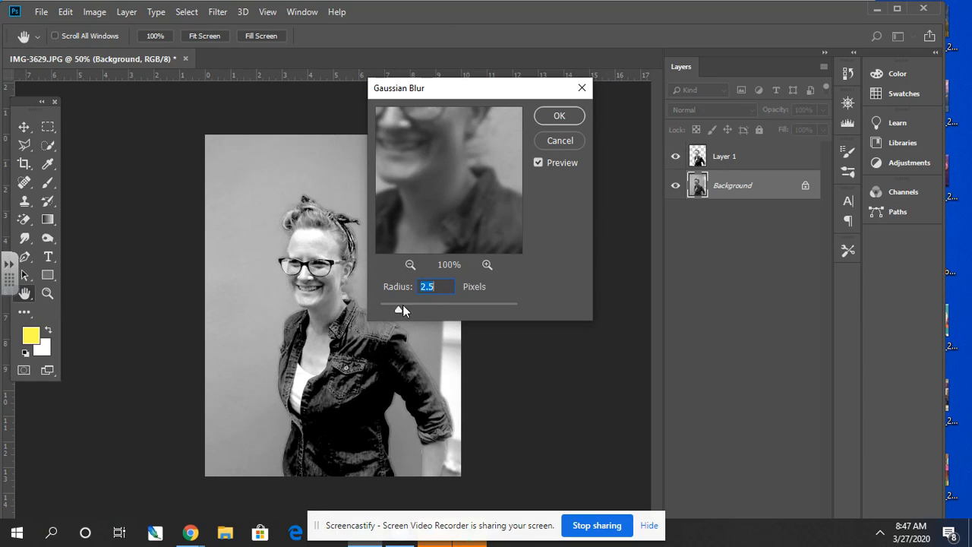
left_click(559, 116)
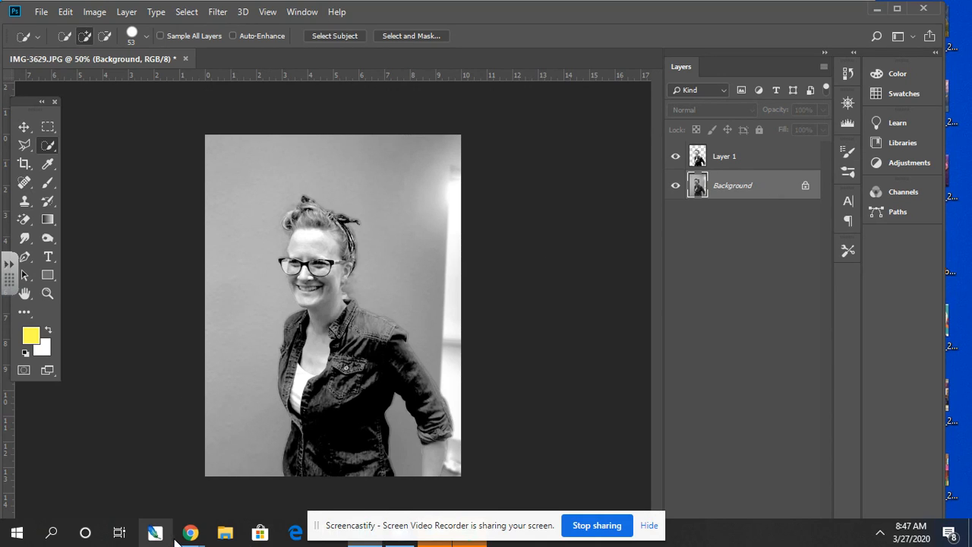
- Switch to Chrome to view the canvastexture.jpg image in Google Drive, and return to Photoshop
mouse_move(190, 533)
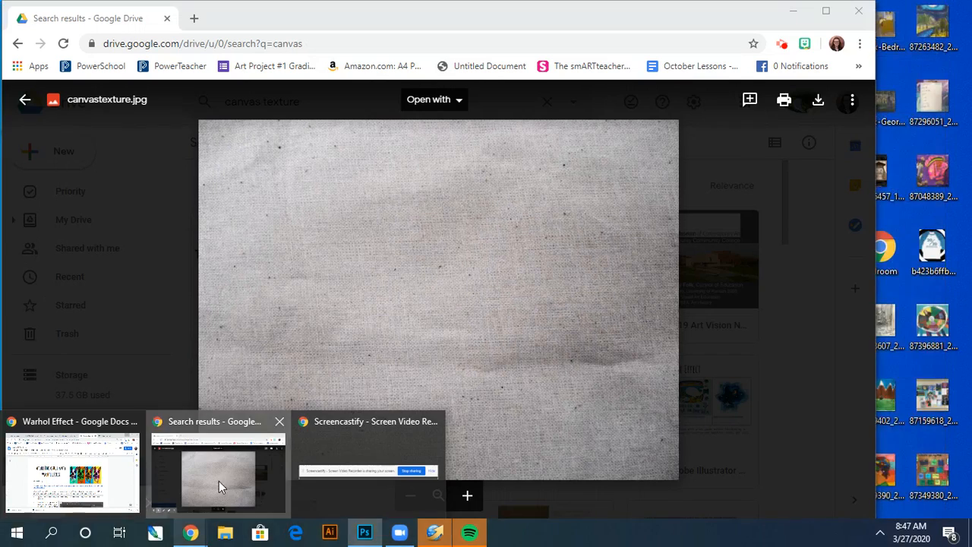
left_click(219, 481)
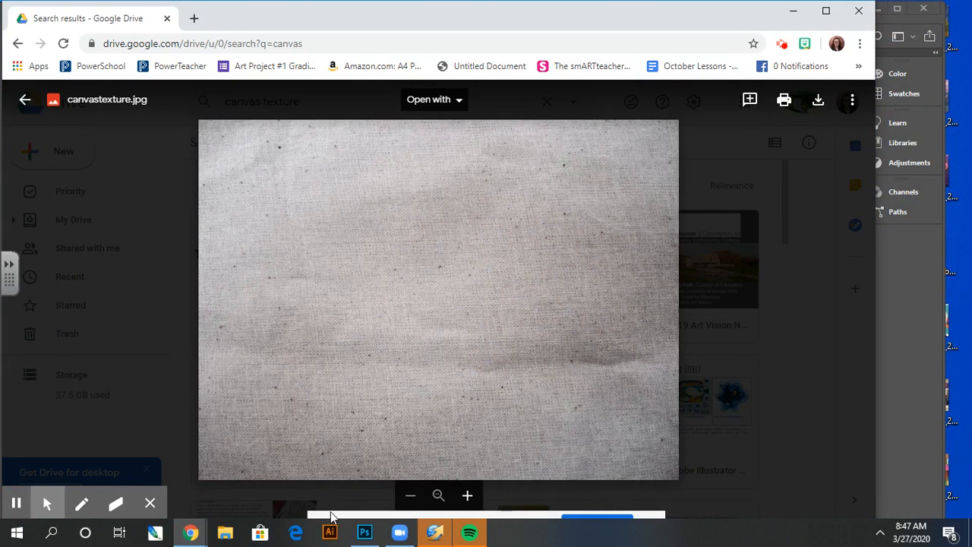
left_click(365, 534)
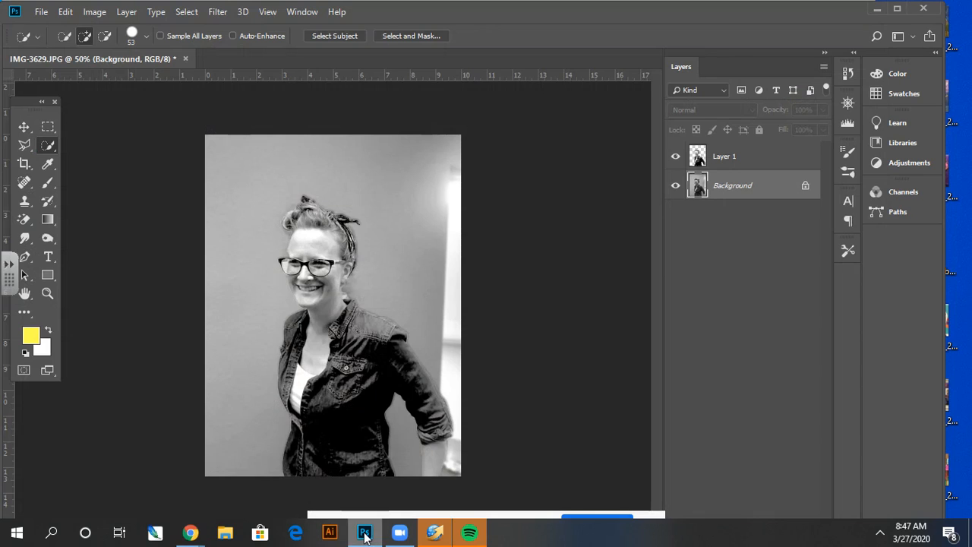
- Open canvastexture.jpg and move the canvas texture into the IMG-3629.JPG document with the Move tool
key("ctrl+o")
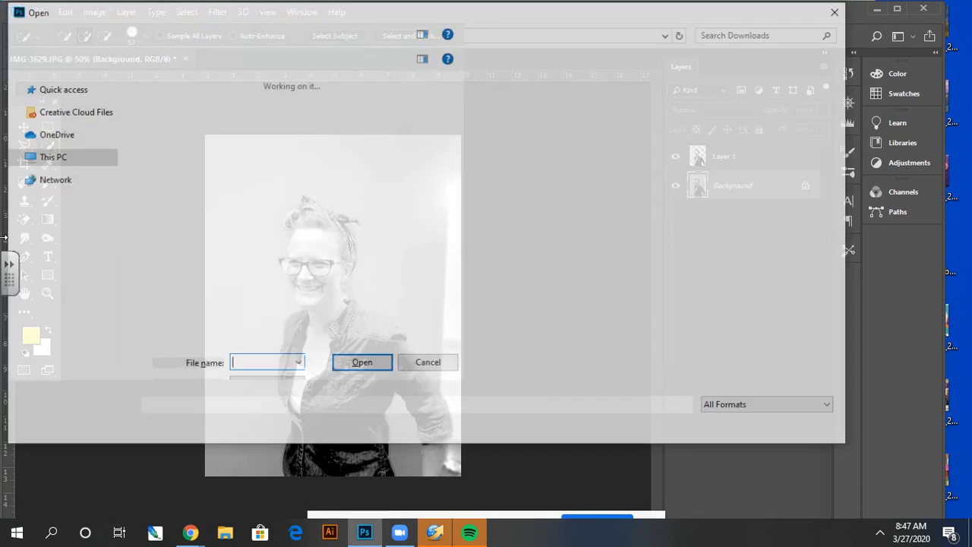
double_click(153, 164)
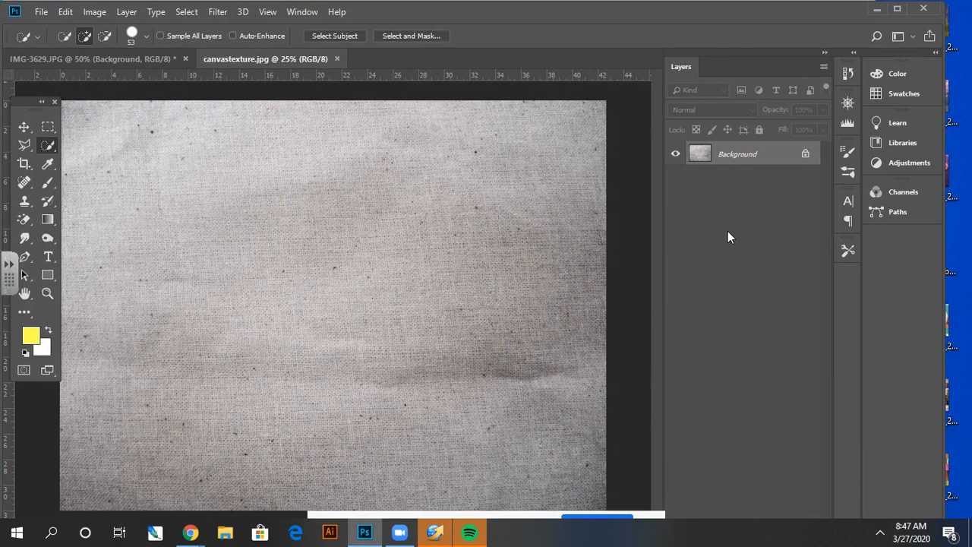
left_click(25, 128)
mouse_move(292, 186)
left_mouse_down()
mouse_move(212, 145)
mouse_move(128, 60)
mouse_move(298, 171)
left_mouse_up()
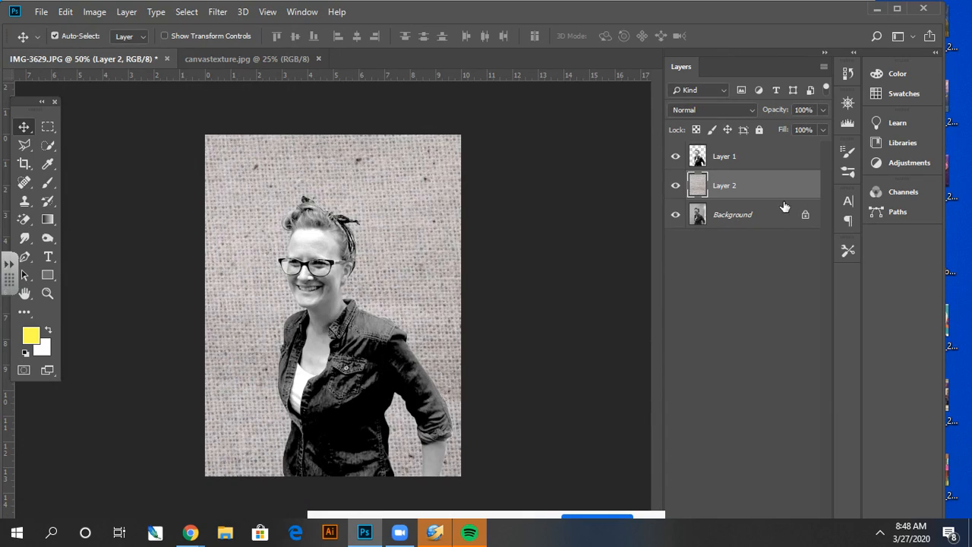
- Place the canvas texture layer at the top of the layer stack and set its blend mode to Overlay
left_click_drag(775, 191, 771, 159)
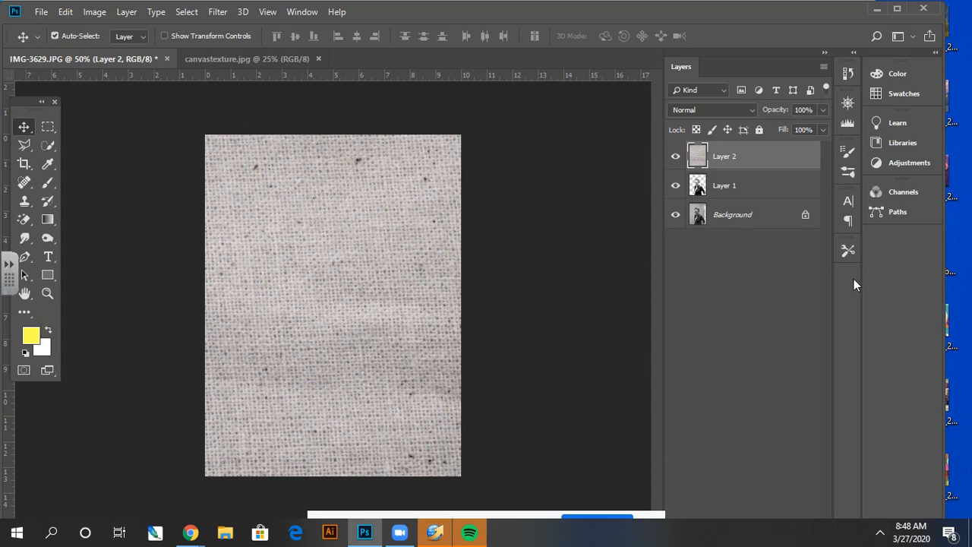
left_click(749, 109)
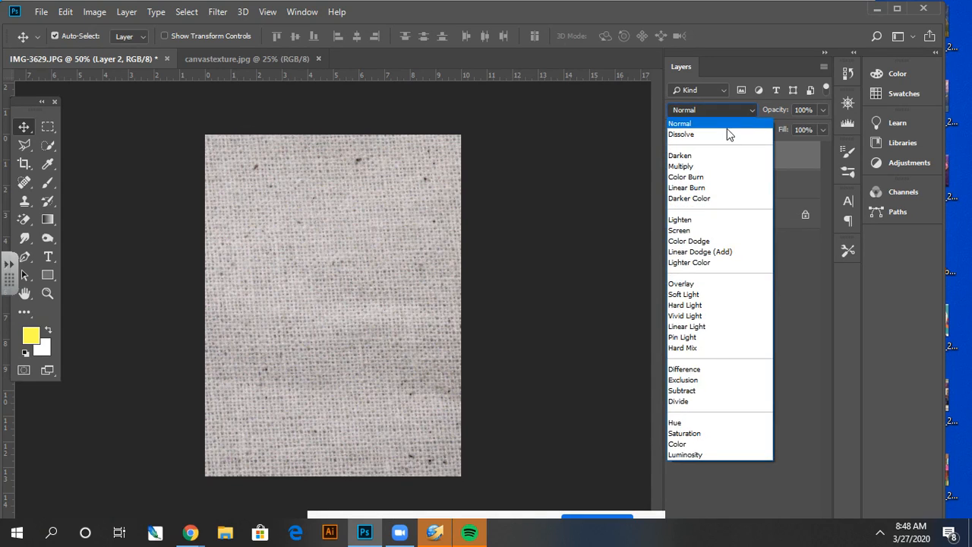
left_click(693, 286)
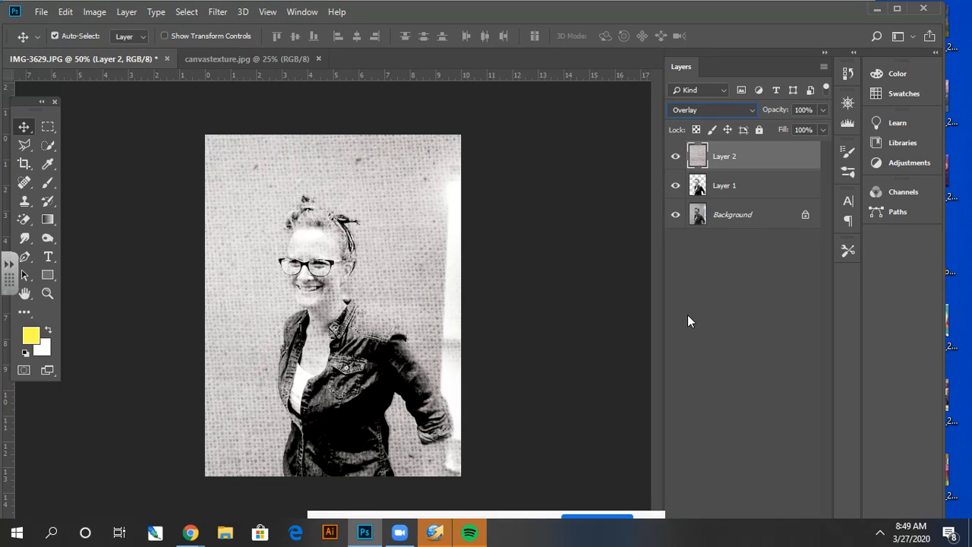
- Create a new layer with default settings and place it between the canvas texture layer and Layer 1
left_click(824, 68)
left_click(778, 72)
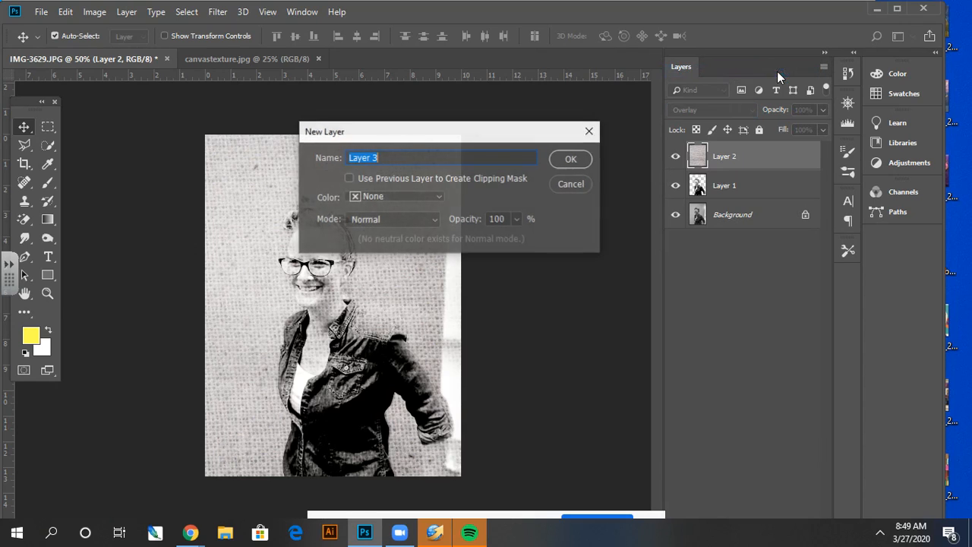
left_click(569, 158)
left_click_drag(775, 168, 765, 199)
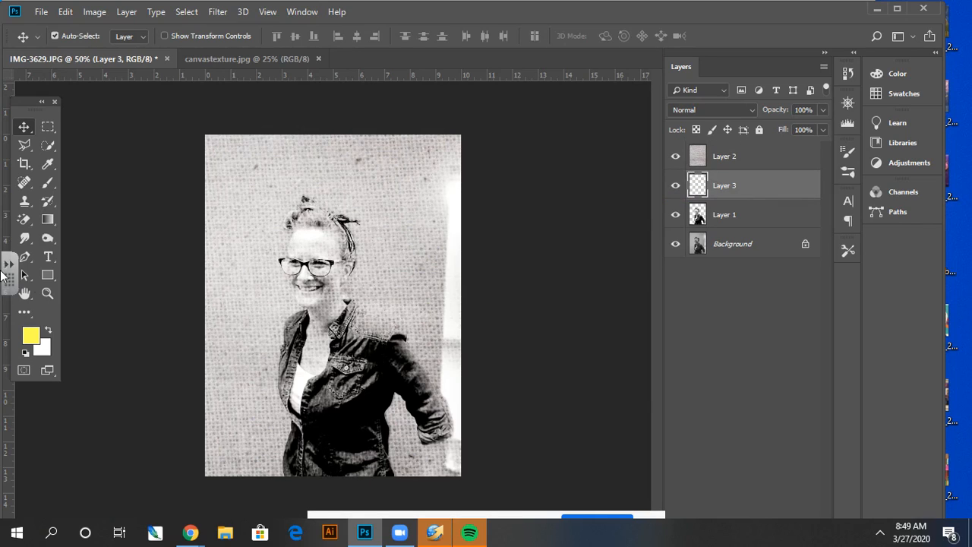
- Paint yellow over the woman's face and neck on Layer 3 using a smaller Hard Round brush
left_click(47, 293)
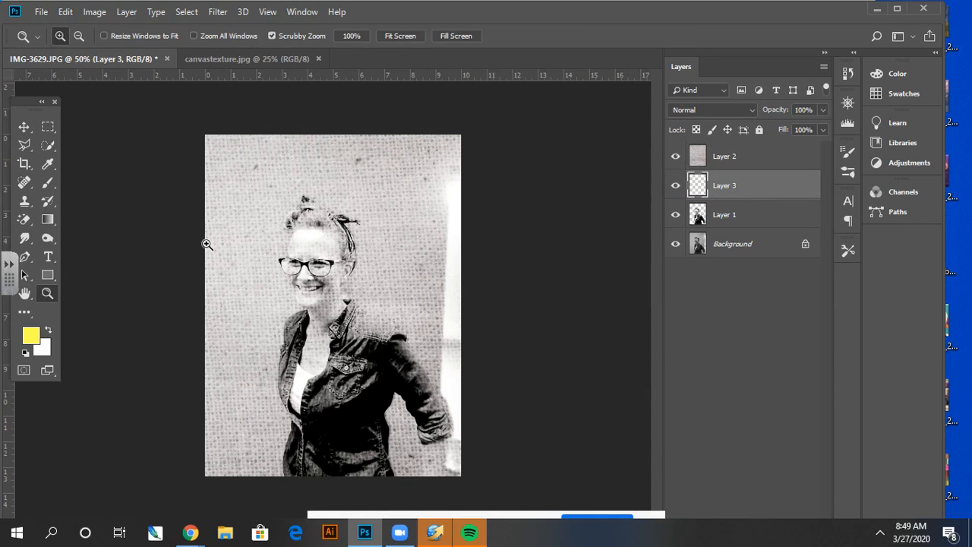
left_click(322, 259)
left_click(353, 251)
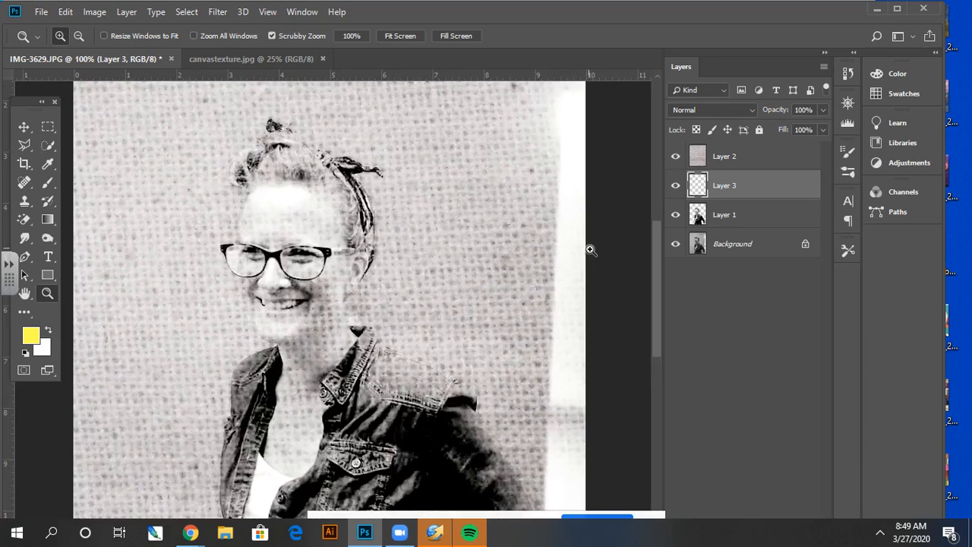
left_click(46, 185)
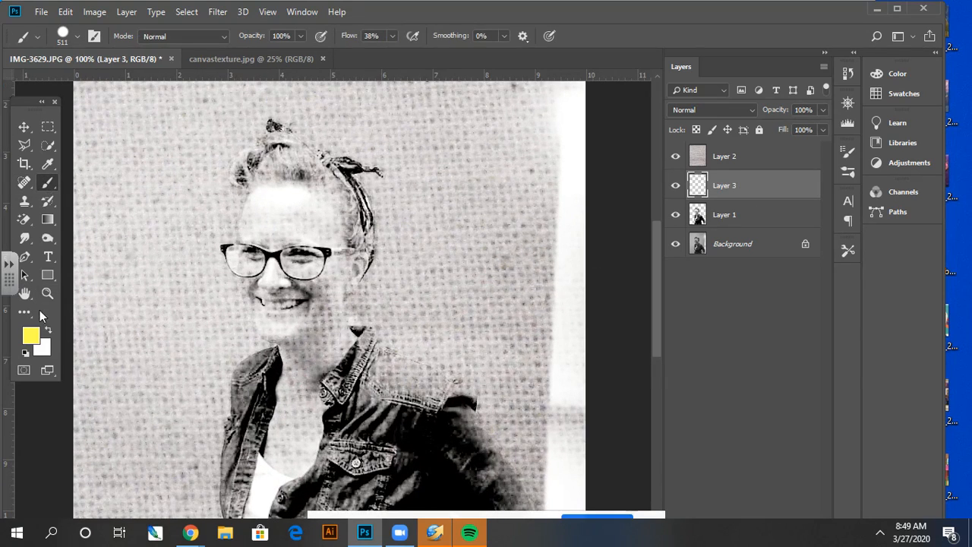
left_click(78, 37)
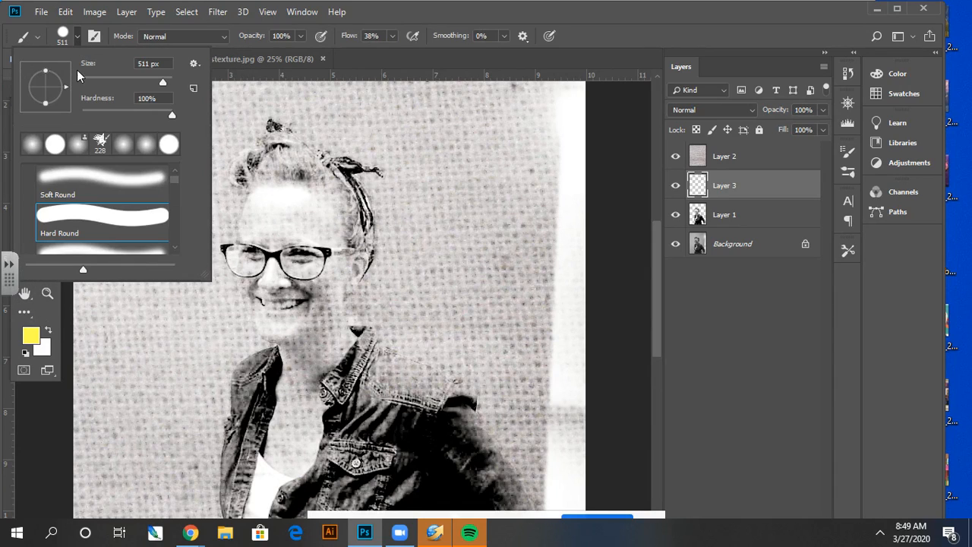
left_click(98, 80)
left_click(298, 199)
mouse_move(296, 198)
left_mouse_down()
mouse_move(263, 204)
mouse_move(254, 225)
mouse_move(252, 286)
mouse_move(280, 333)
mouse_move(317, 312)
mouse_move(331, 267)
mouse_move(319, 217)
mouse_move(300, 209)
mouse_move(284, 214)
mouse_move(291, 317)
mouse_move(293, 248)
mouse_move(313, 246)
mouse_move(299, 292)
mouse_move(285, 275)
mouse_move(279, 287)
mouse_move(313, 261)
mouse_move(318, 232)
mouse_move(295, 196)
mouse_move(323, 221)
mouse_move(339, 268)
mouse_move(356, 262)
mouse_move(326, 296)
mouse_move(326, 322)
mouse_move(340, 337)
mouse_move(325, 306)
mouse_move(340, 342)
mouse_move(321, 365)
left_mouse_up()
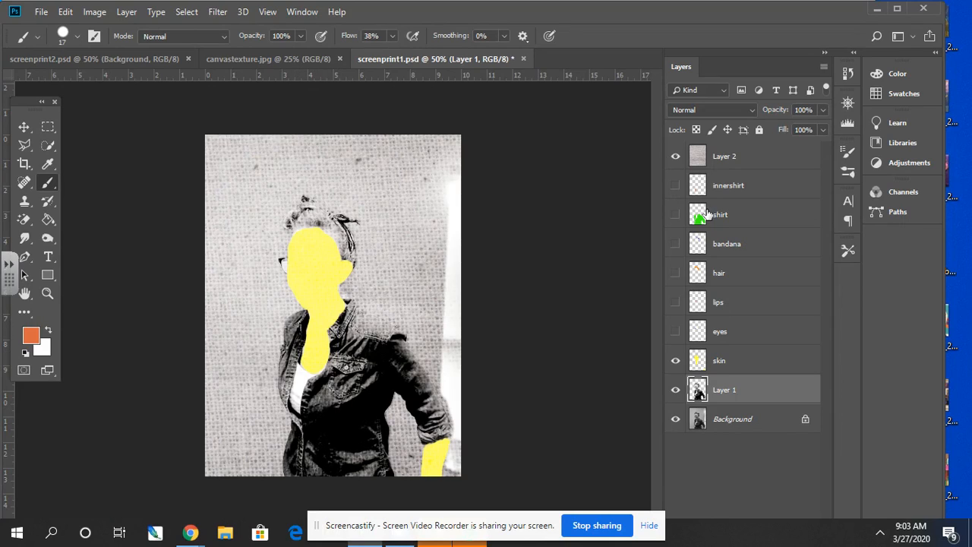
- Hide the skin layer in screenprint1.psd and add a new layer with default settings directly above Layer 1
left_click(675, 362)
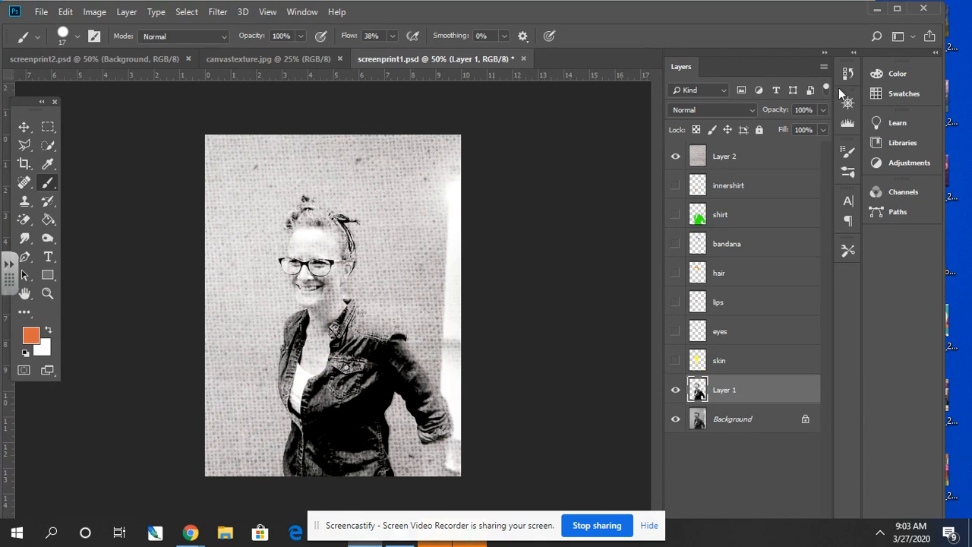
left_click(822, 68)
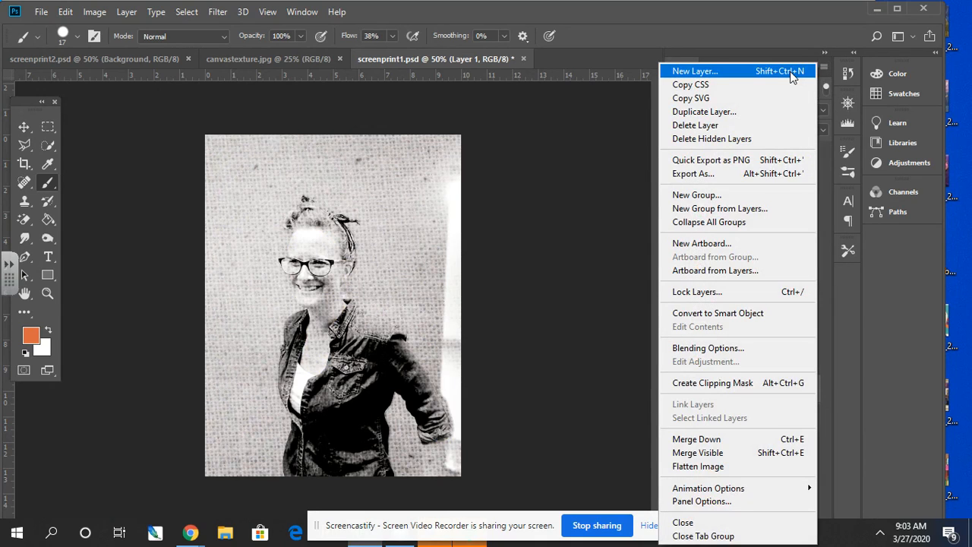
left_click(760, 70)
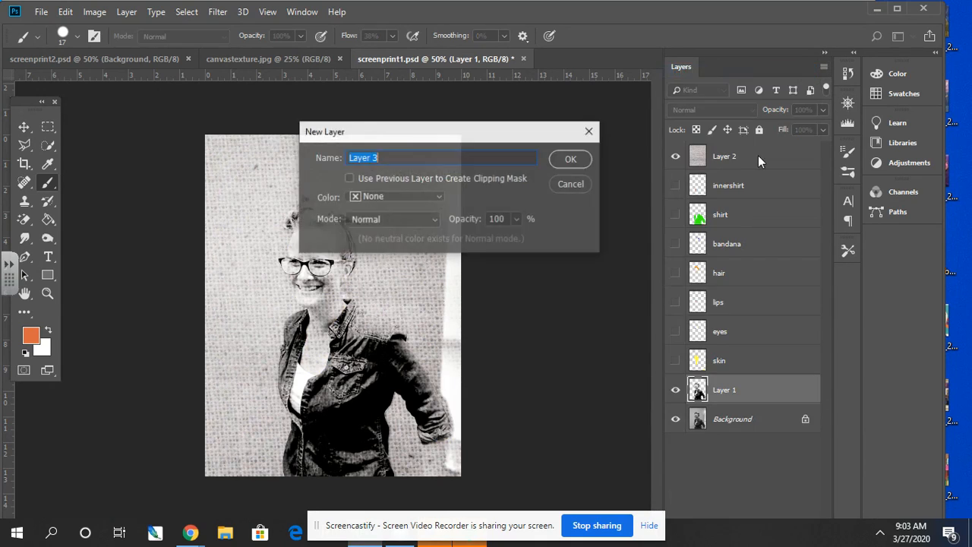
left_click(572, 160)
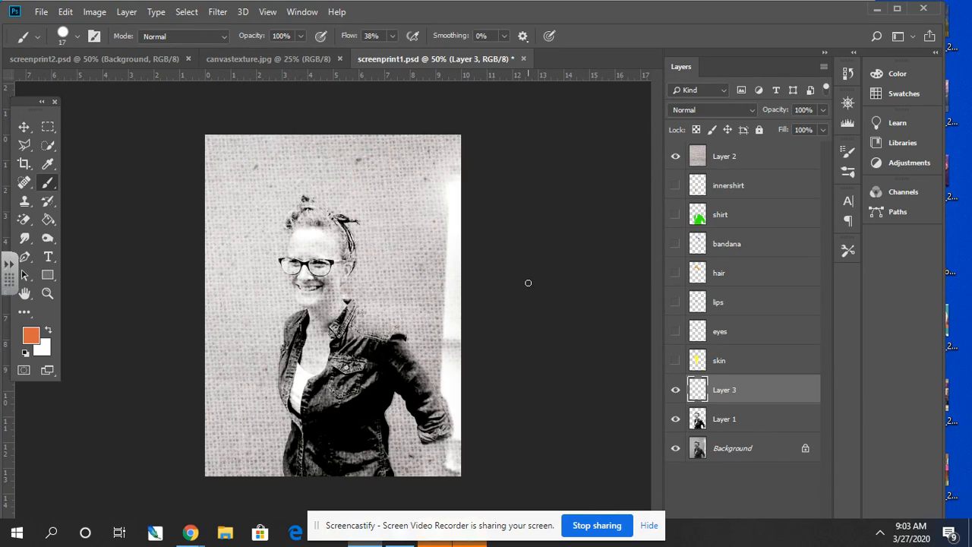
- Show the skin, eyes, lips, hair, bandana, shirt and innershirt layers
left_click(675, 360)
left_click(675, 338)
left_click(676, 301)
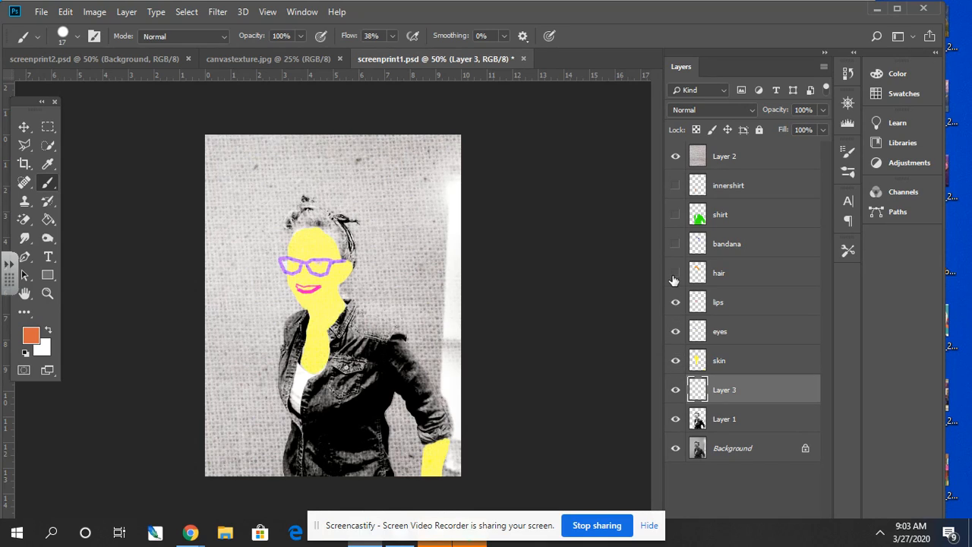
left_click(675, 273)
left_click(675, 244)
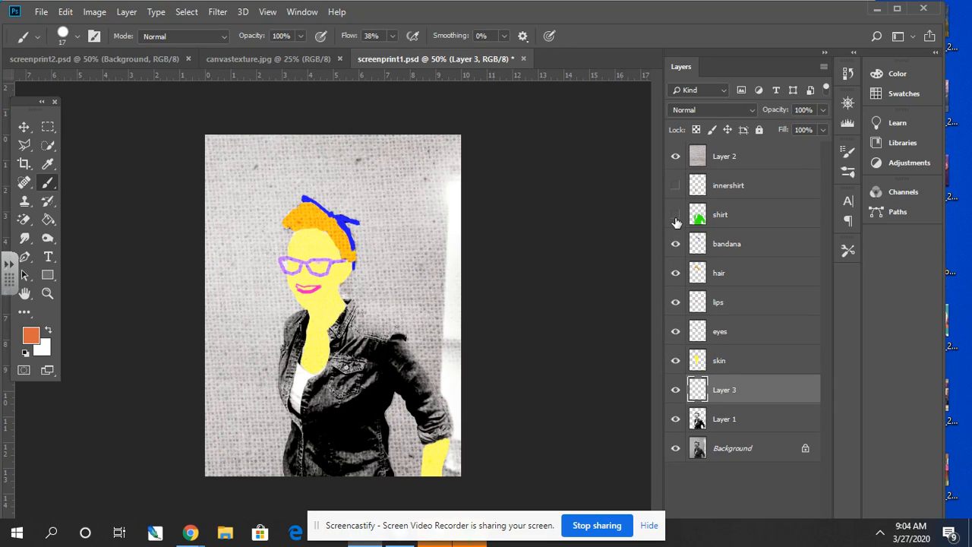
left_click(676, 215)
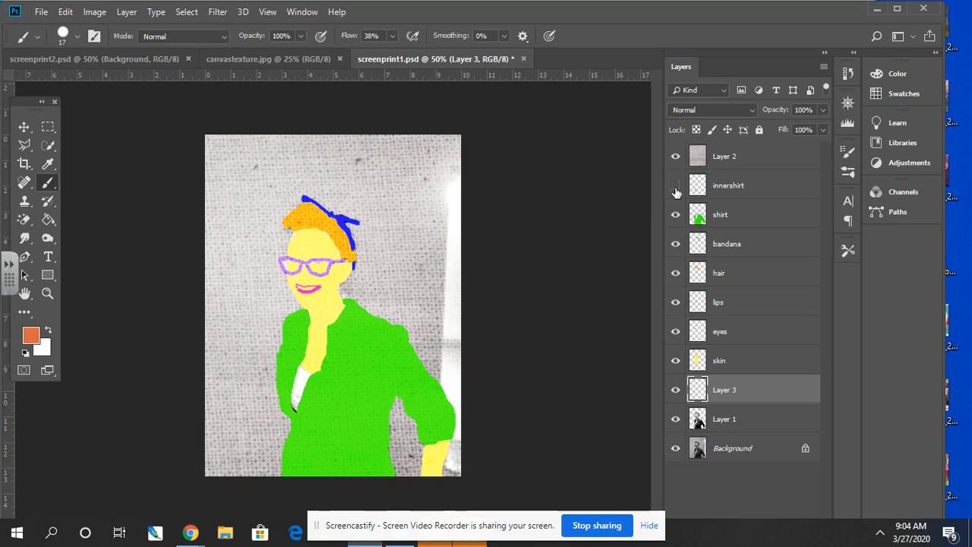
left_click(676, 188)
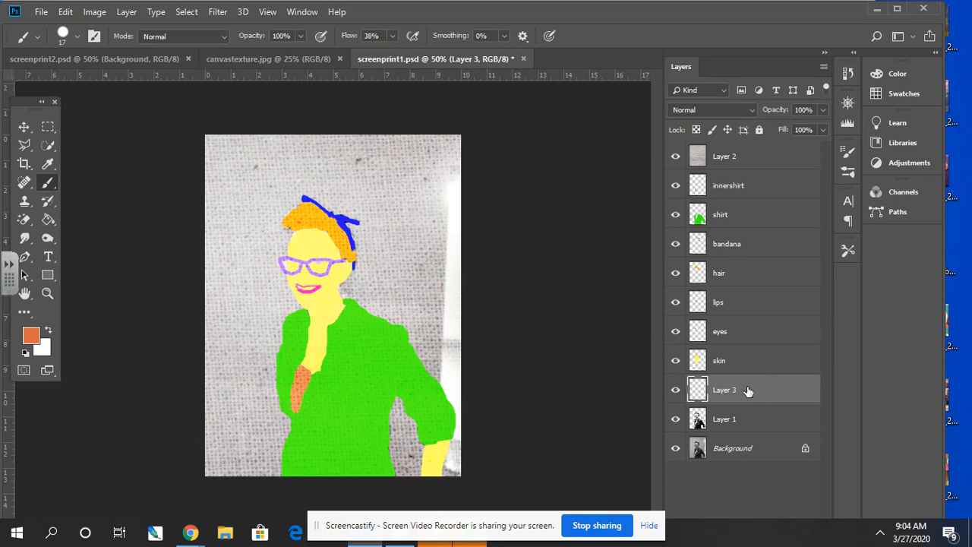
- Group all layers from Layer 3 up to innershirt into a new group, keeping the default Pass Through mode
left_click(730, 188, "shift")
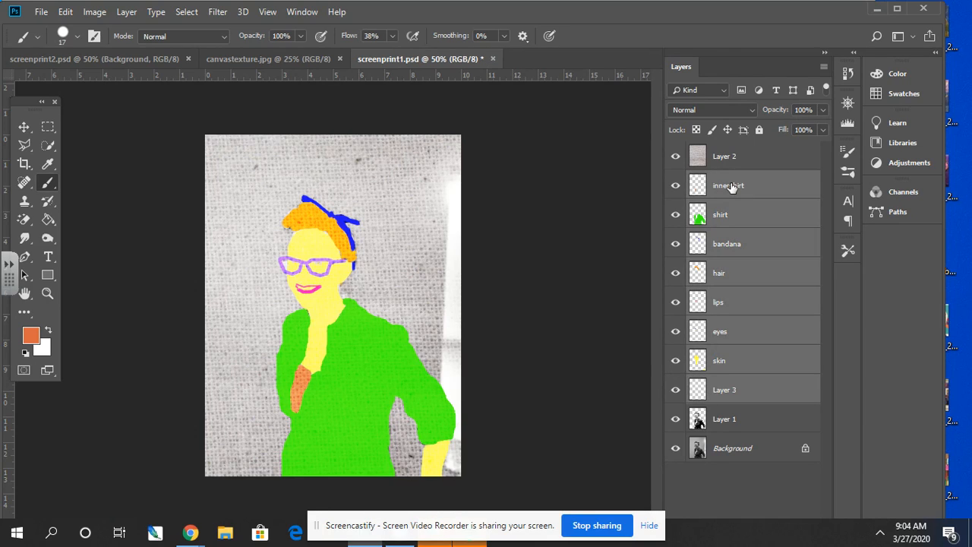
left_click(823, 67)
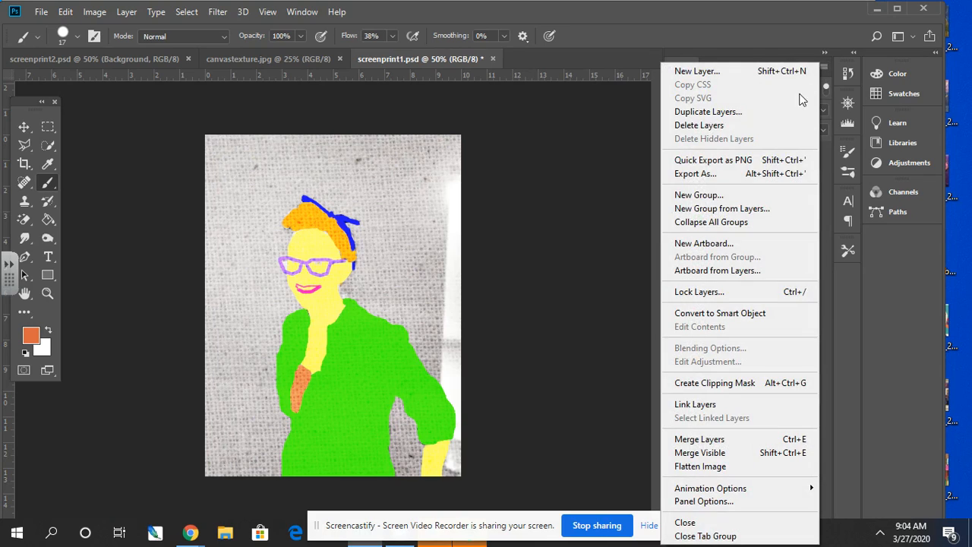
left_click(705, 213)
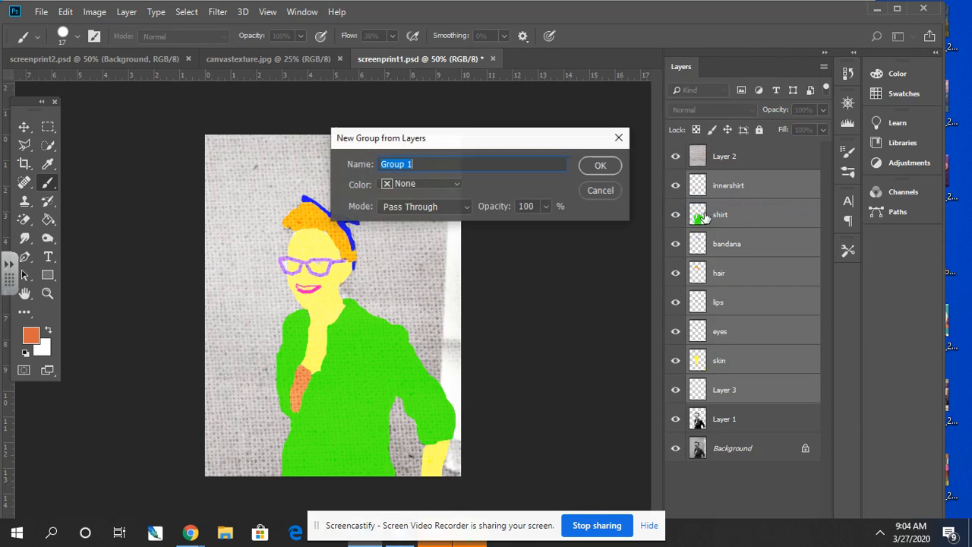
left_click(595, 166)
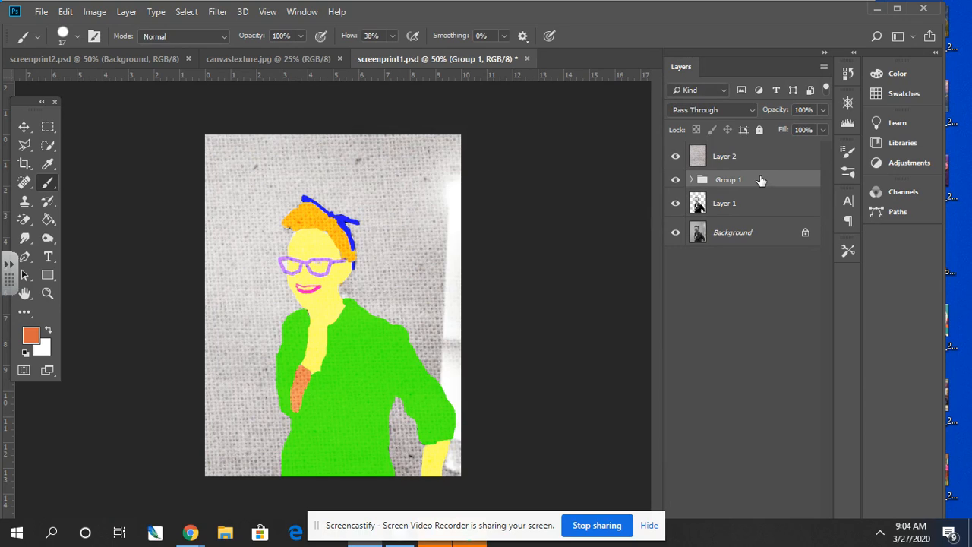
- Move the group of colour layers below Layer 1 and set Layer 1's blend mode to Multiply
left_click_drag(761, 180, 761, 221)
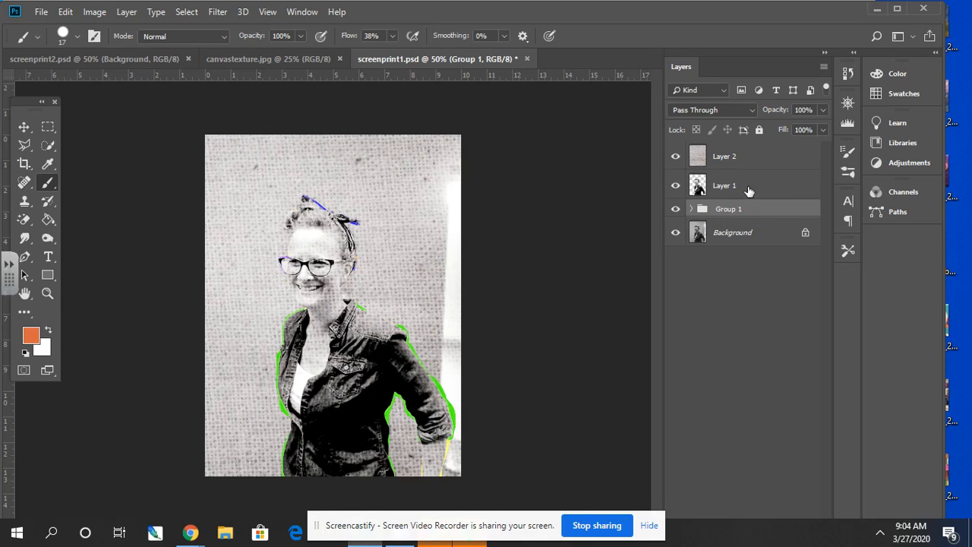
left_click(749, 190)
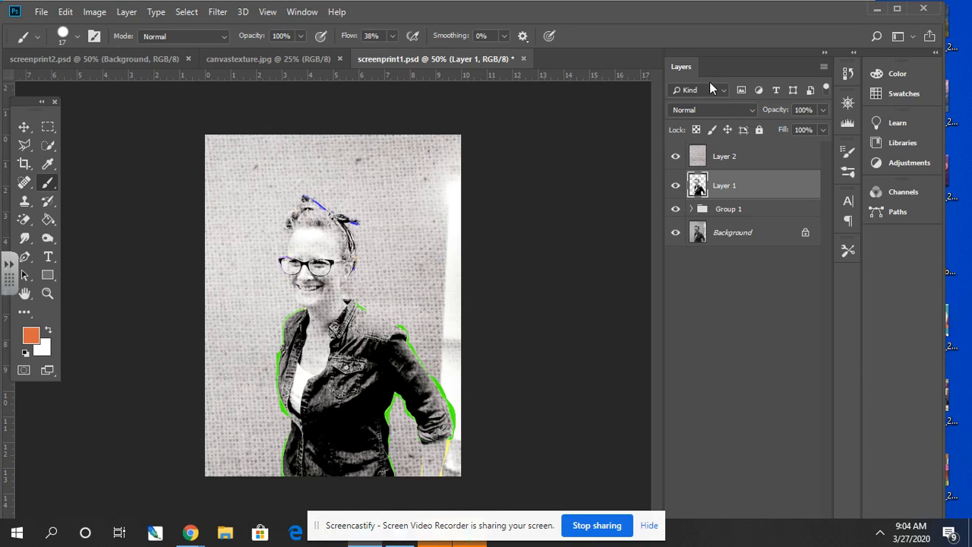
left_click(746, 110)
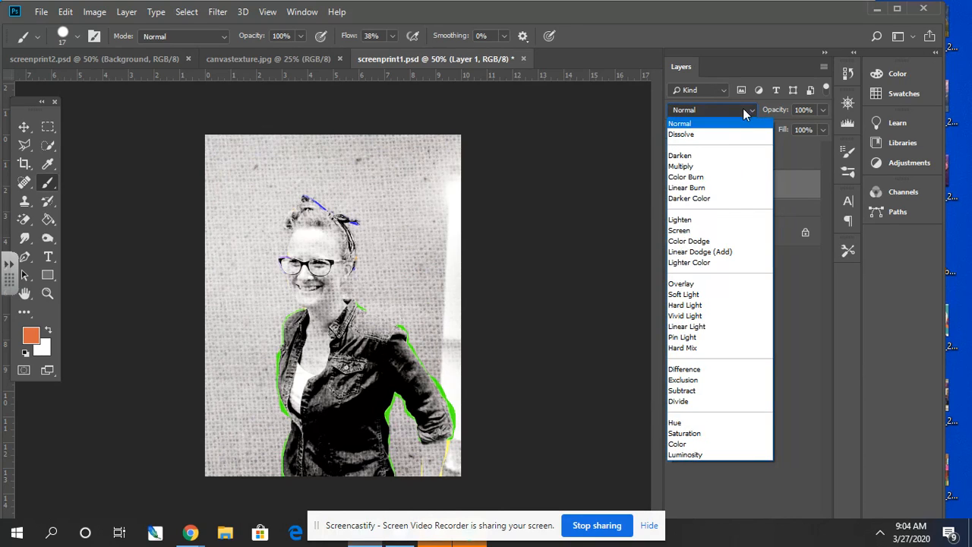
left_click(710, 164)
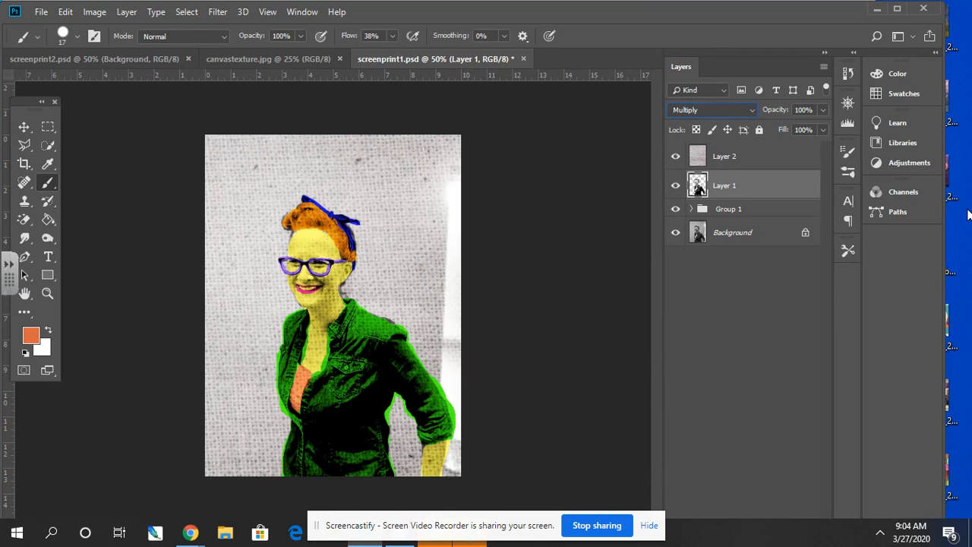
- Colorize the Background layer with Hue/Saturation, using Hue 222, Saturation 81 and Lightness -21
left_click(774, 235)
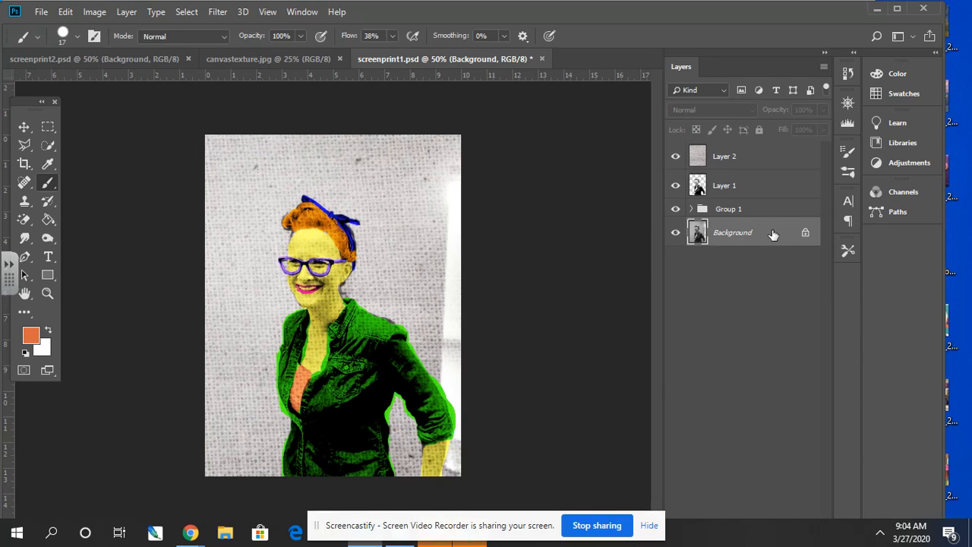
key("ctrl+u")
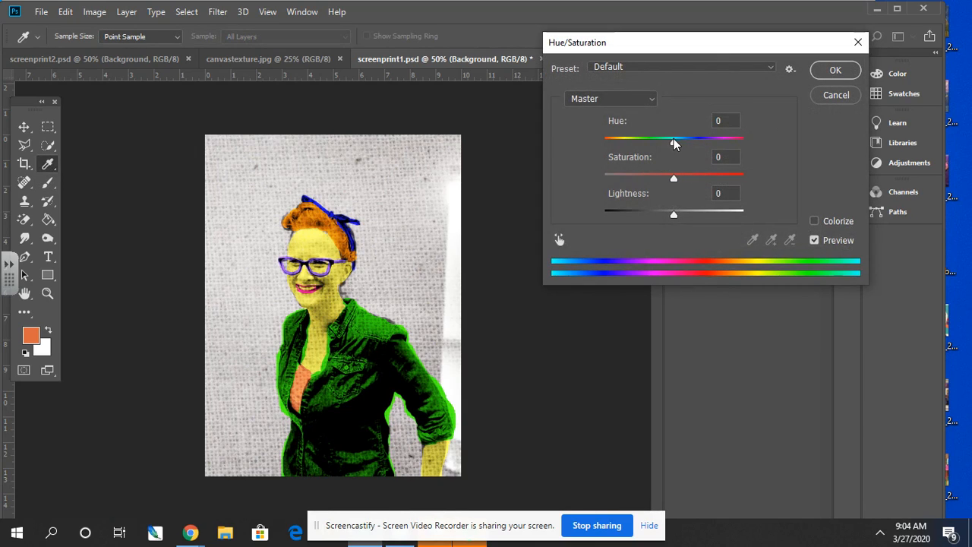
left_click(814, 221)
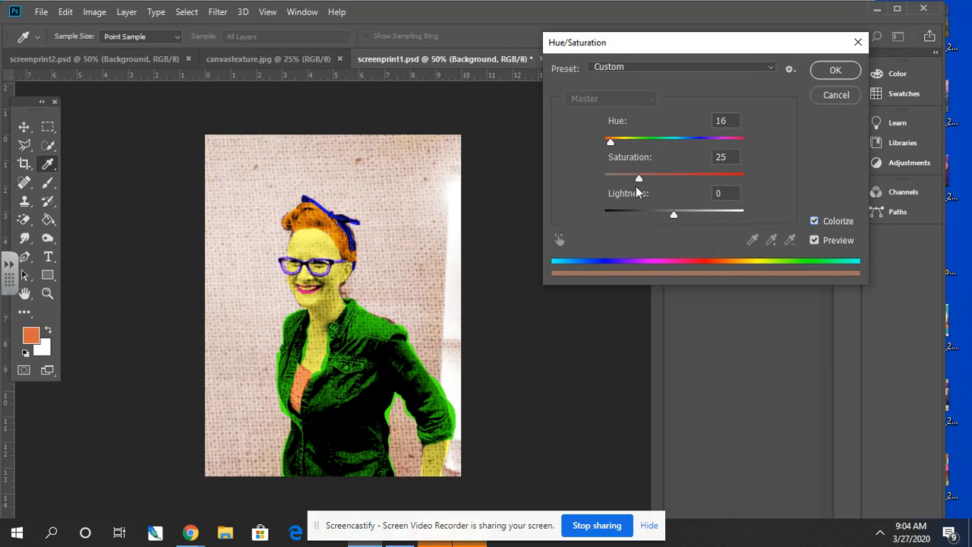
left_click_drag(640, 178, 717, 178)
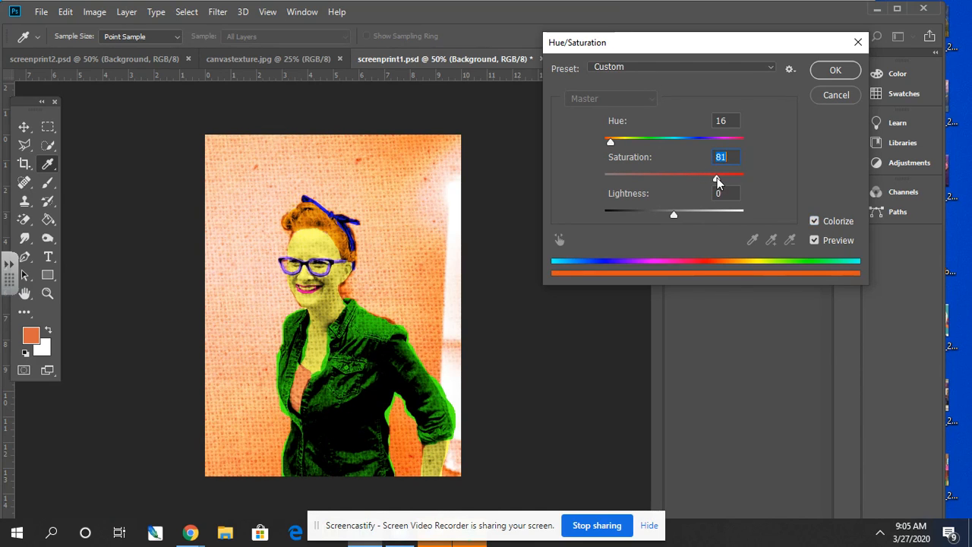
left_click_drag(611, 139, 691, 146)
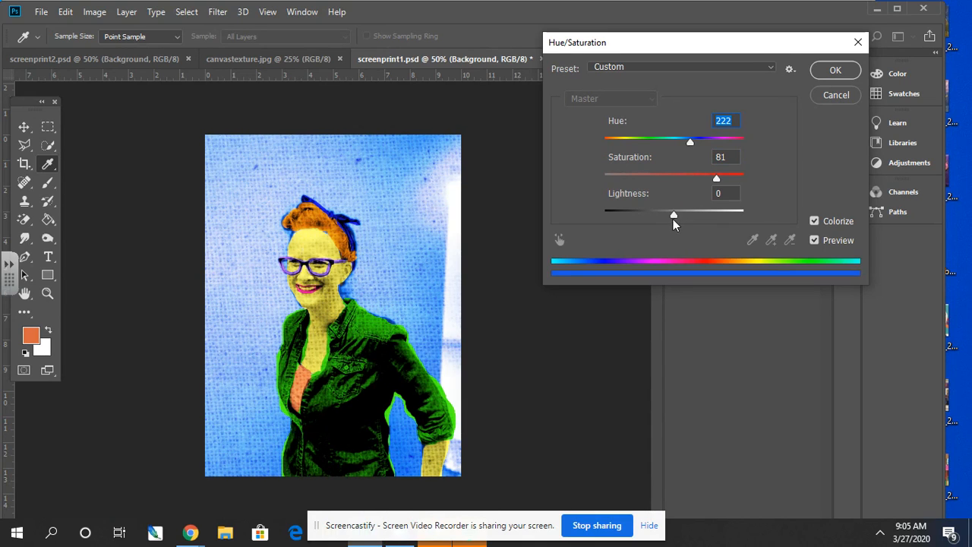
mouse_move(672, 217)
left_mouse_down()
mouse_move(629, 212)
mouse_move(712, 215)
mouse_move(635, 213)
mouse_move(659, 213)
left_mouse_up()
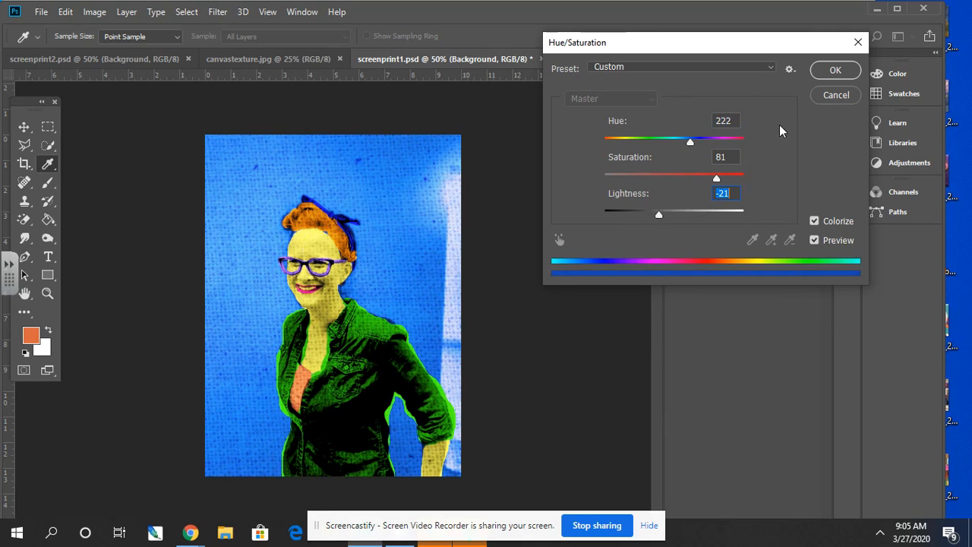
left_click(832, 73)
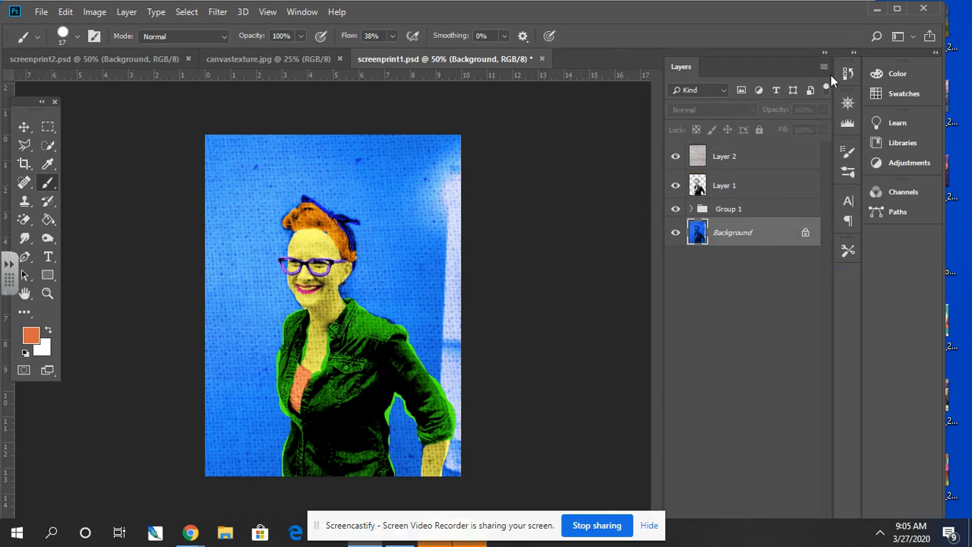
- Save the layered document in Photoshop format as screenprint1 in Downloads, replacing the existing file
left_click(41, 12)
left_click(61, 173)
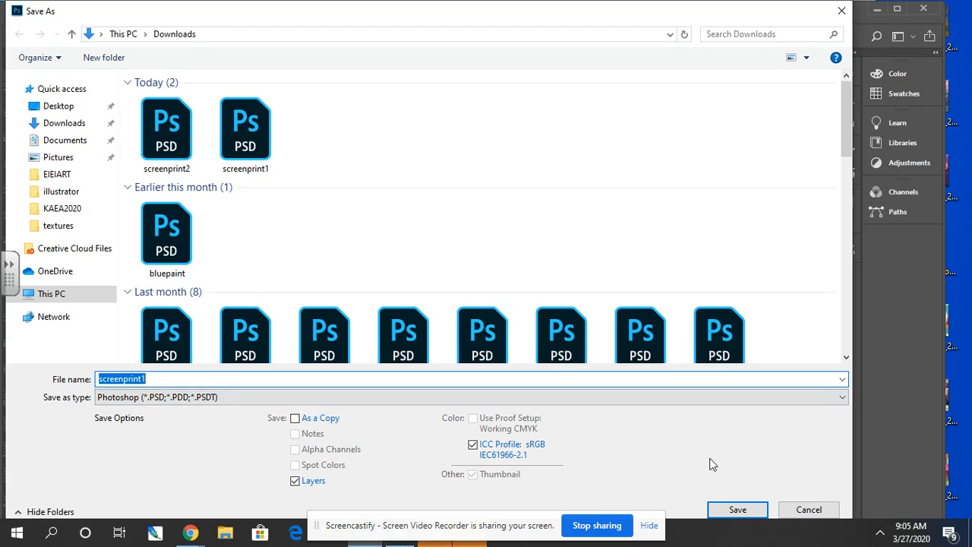
left_click(734, 510)
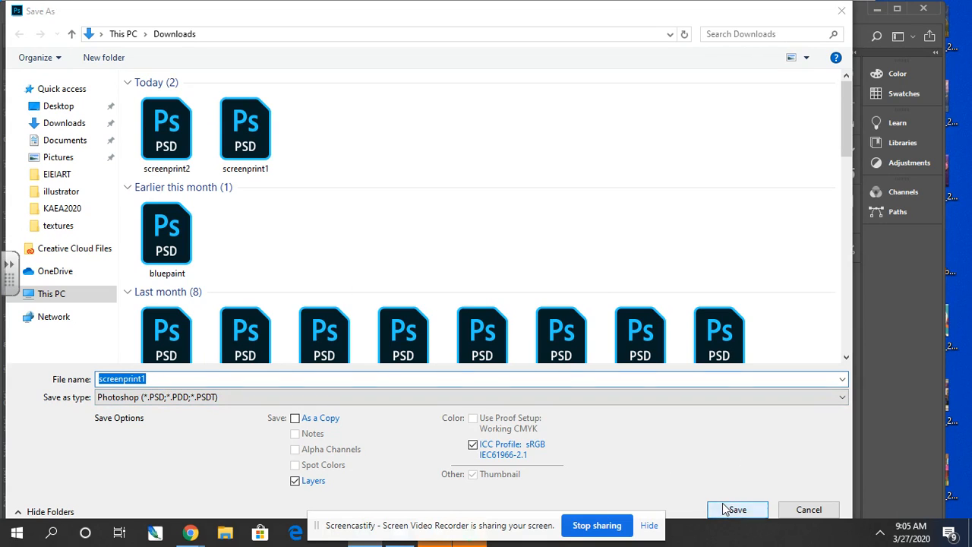
left_click(520, 282)
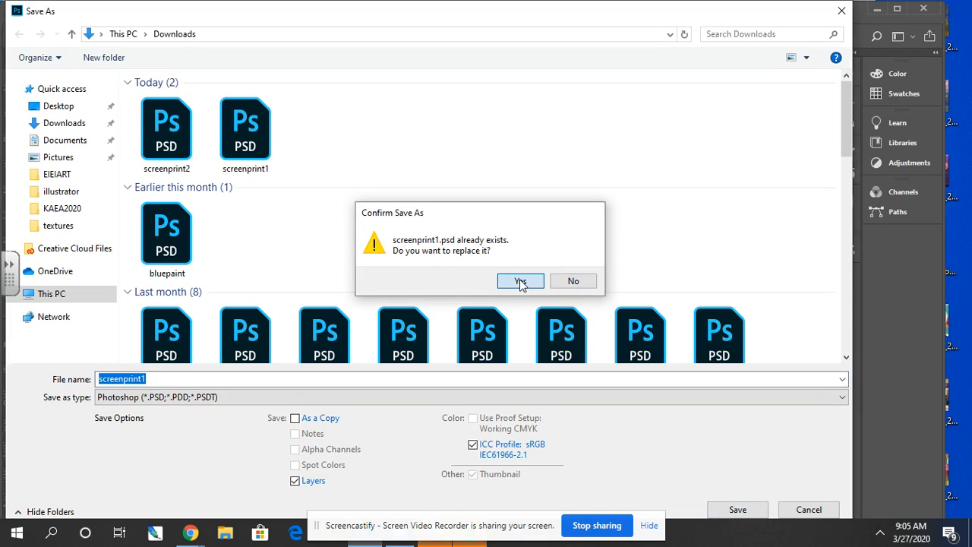
left_click(644, 150)
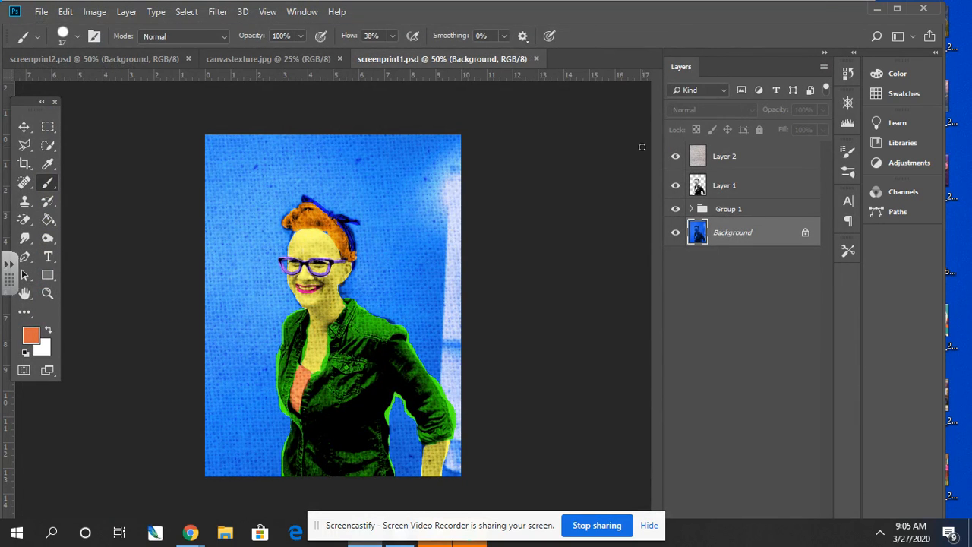
- Save a JPEG copy as screenprint1 in Downloads at Maximum quality 12, Baseline ("Standard"), replacing the existing JPEG
left_click(30, 11)
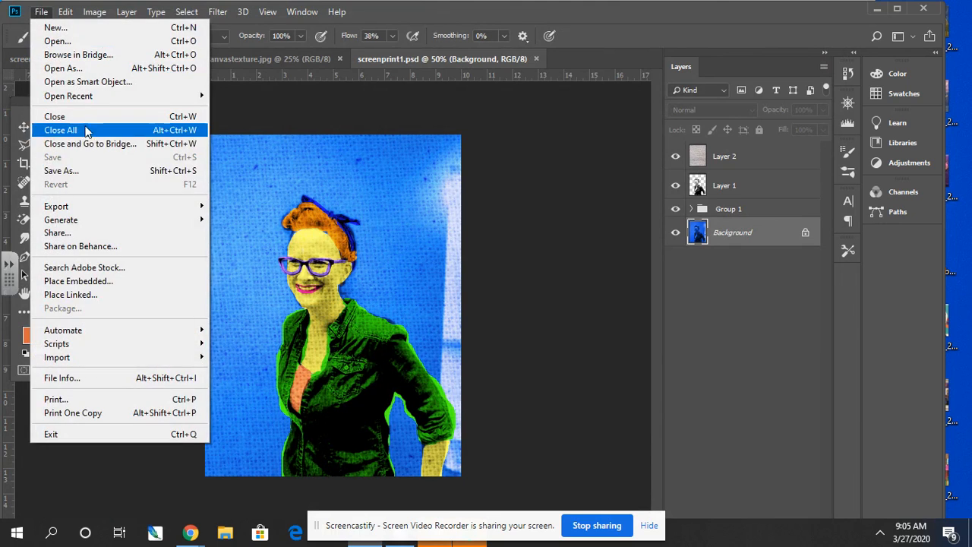
left_click(80, 174)
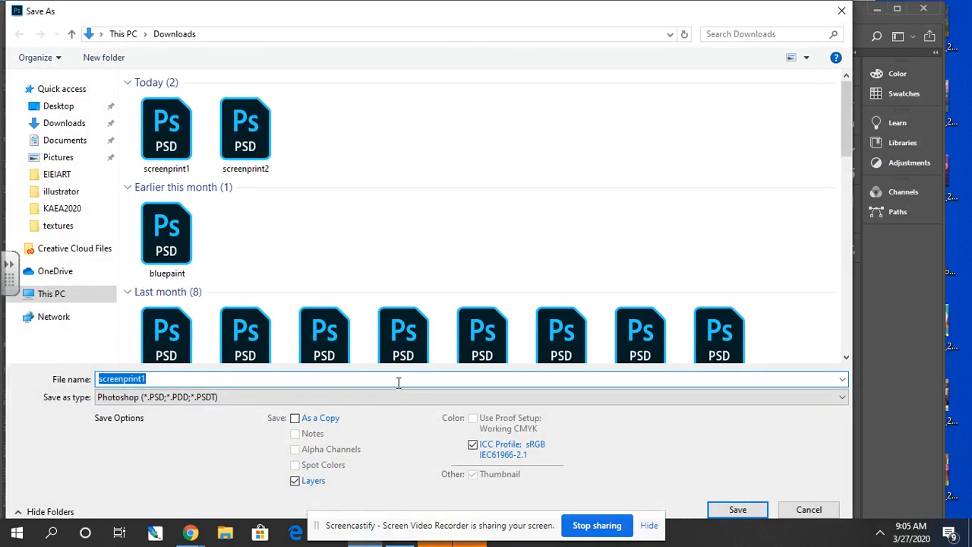
left_click(388, 401)
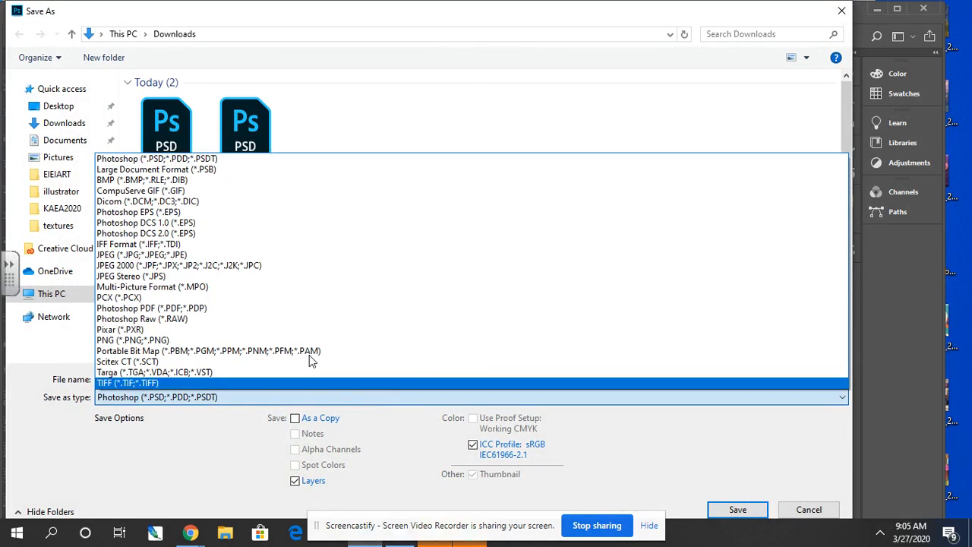
left_click(190, 254)
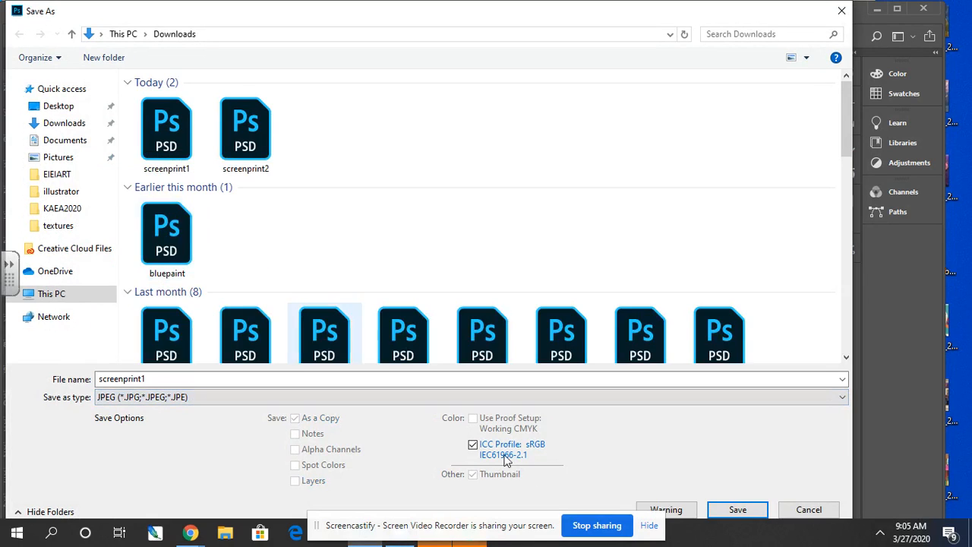
left_click(737, 510)
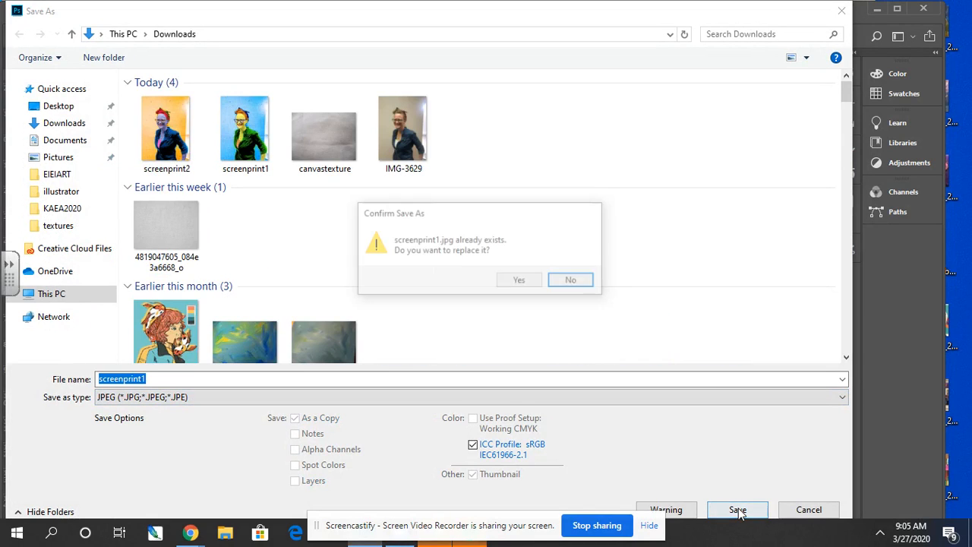
left_click(519, 283)
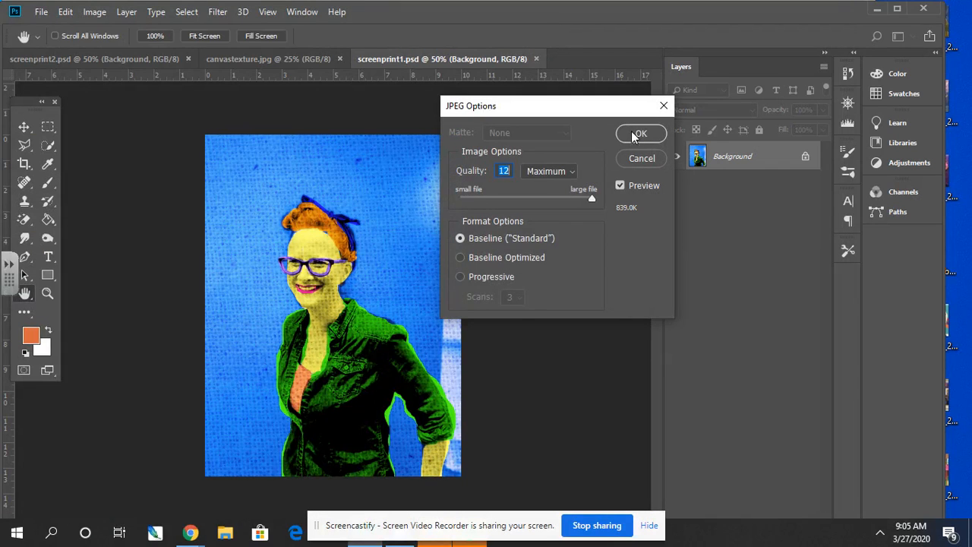
left_click(640, 132)
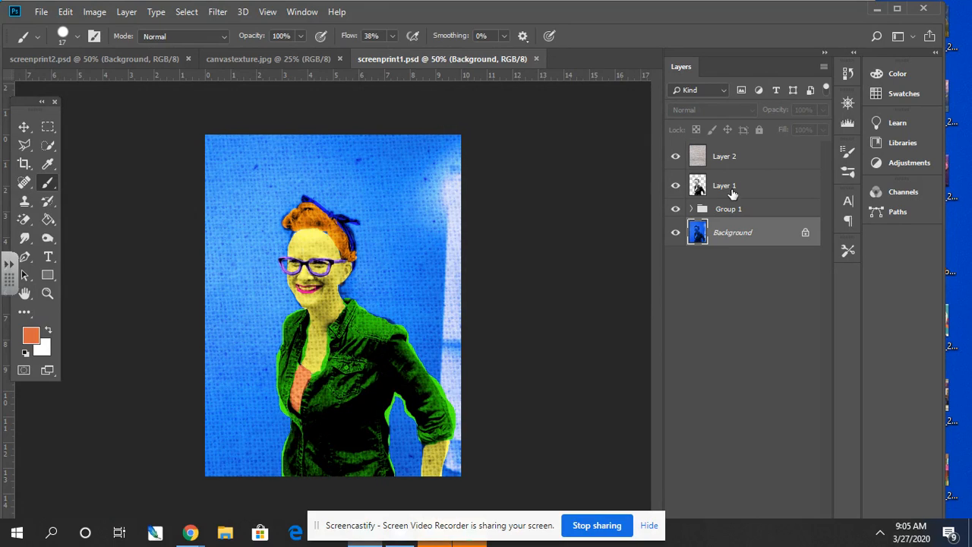
- Expand Group 1 and shift the Background layer's hue by -127 with Hue/Saturation to make it lime green
left_click(691, 209)
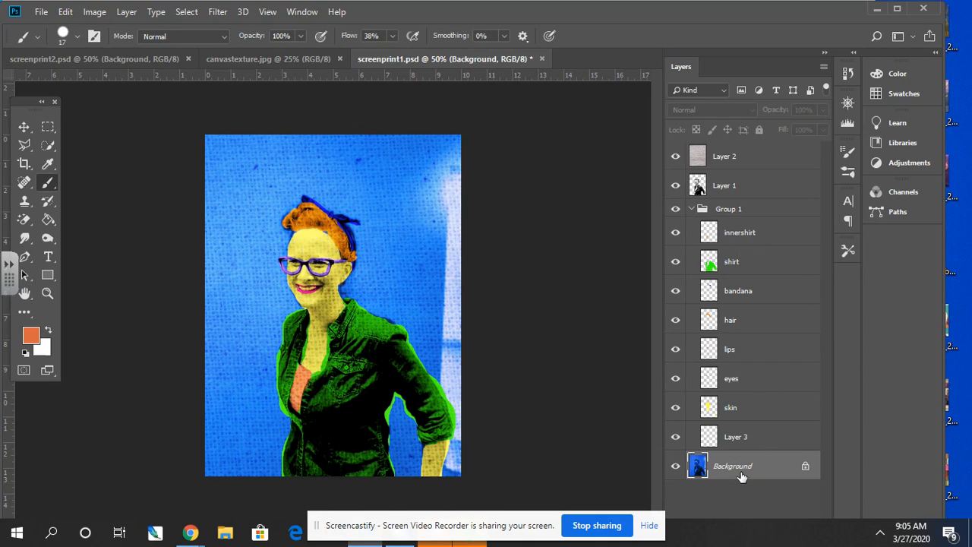
key("i")
key("ctrl+u")
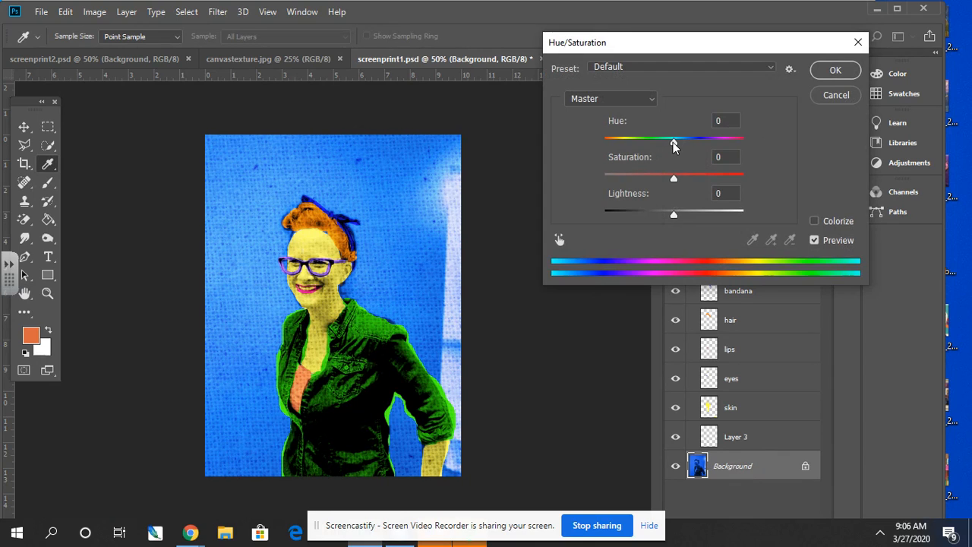
left_click_drag(674, 145, 619, 141)
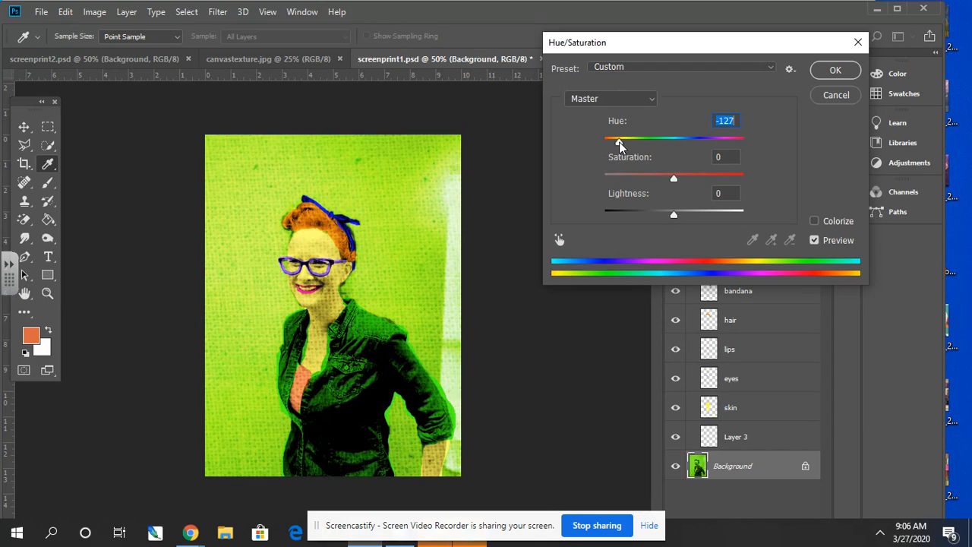
left_click(830, 70)
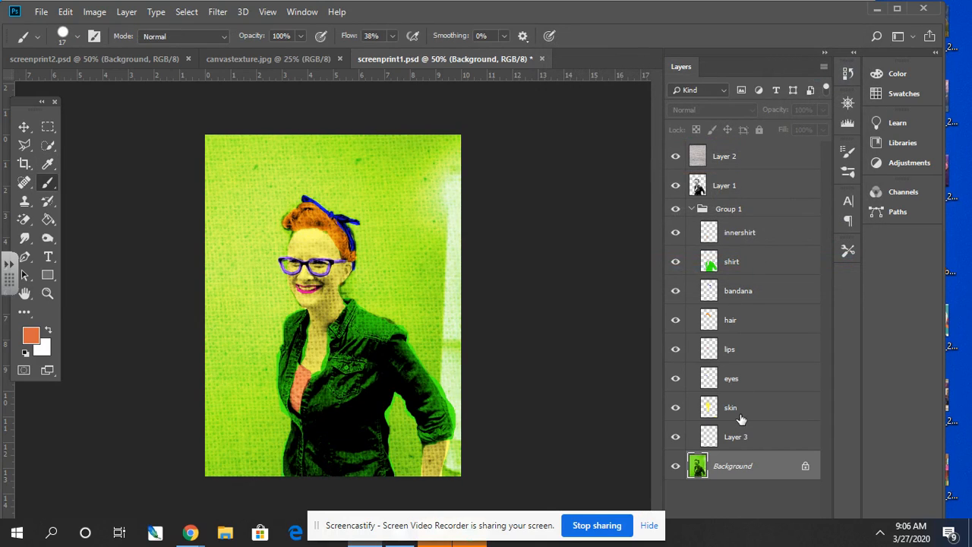
- Shift the skin layer's hue by +90 with Hue/Saturation to turn it turquoise
left_click(741, 413)
key("ctrl+u")
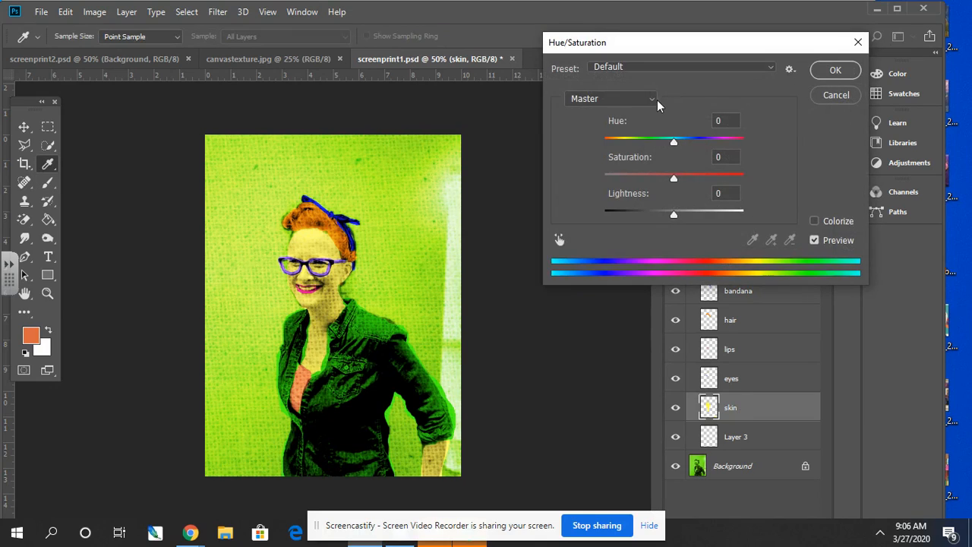
left_click_drag(675, 144, 719, 142)
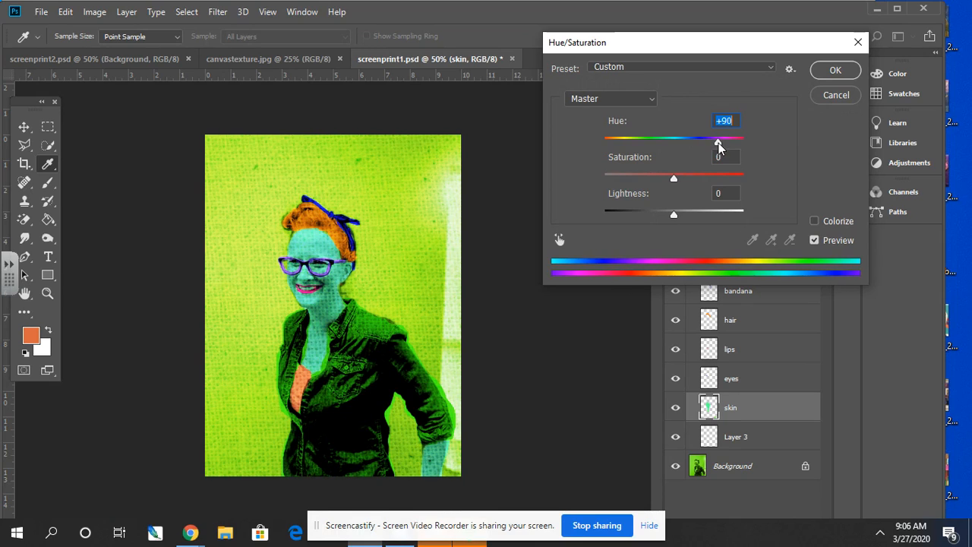
left_click(838, 76)
- Shift the eyes layer's hue by -162 with Hue/Saturation to turn the glasses yellow
left_click(729, 378)
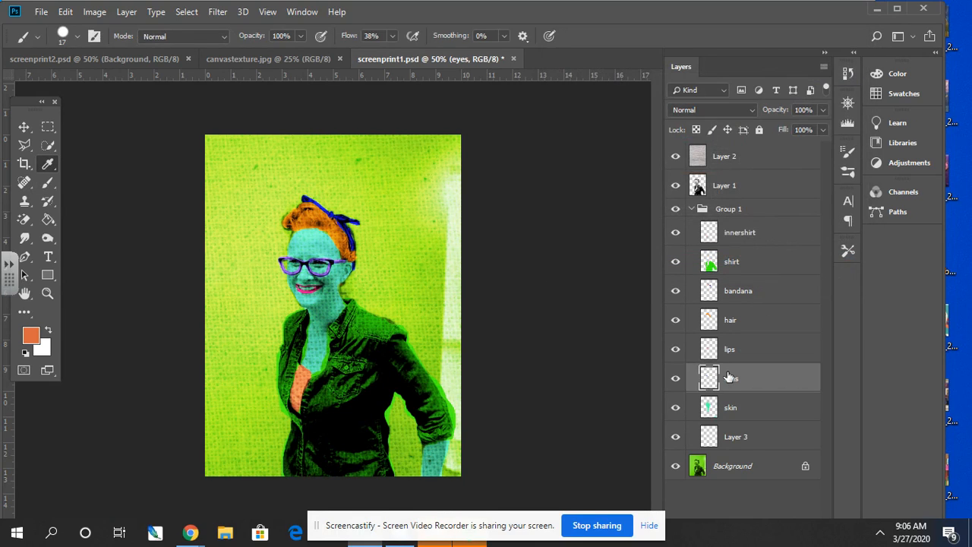
key("ctrl+u")
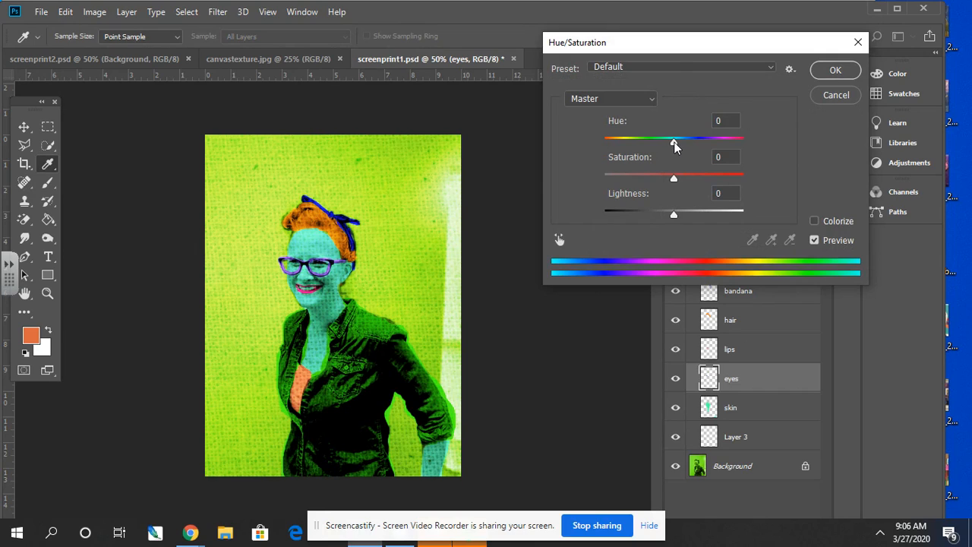
left_click_drag(674, 144, 609, 146)
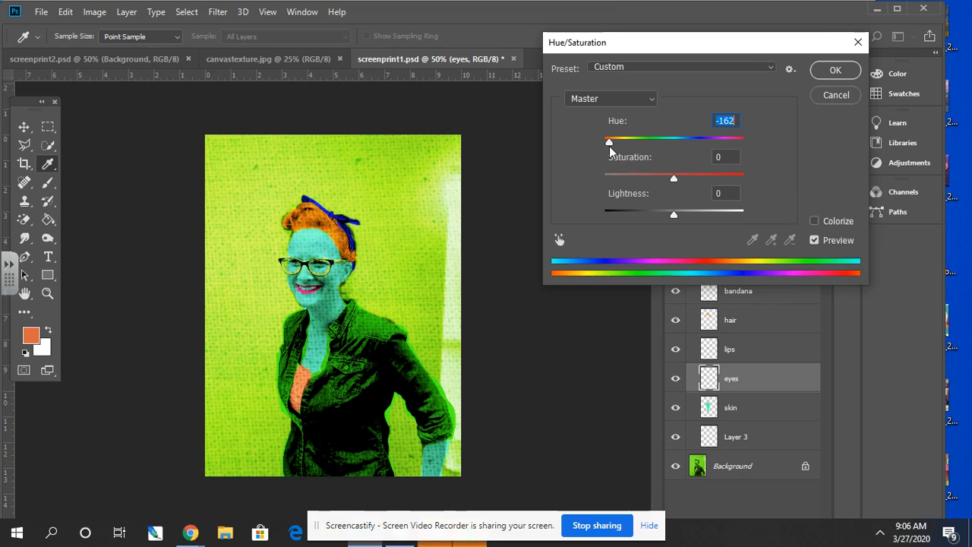
left_click(822, 73)
- Shift the shirt layer's hue by -92 with Hue/Saturation to turn it orange
left_click(747, 266)
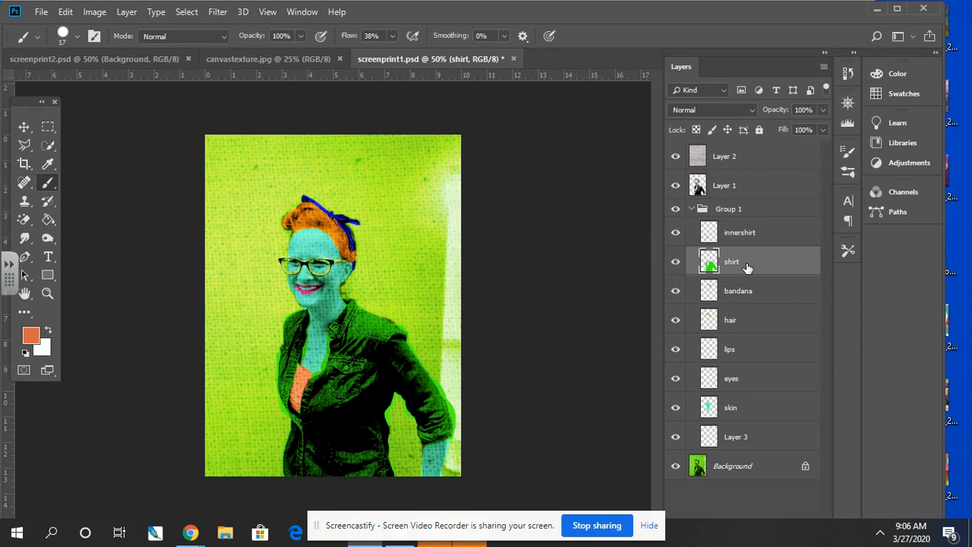
key("ctrl+u")
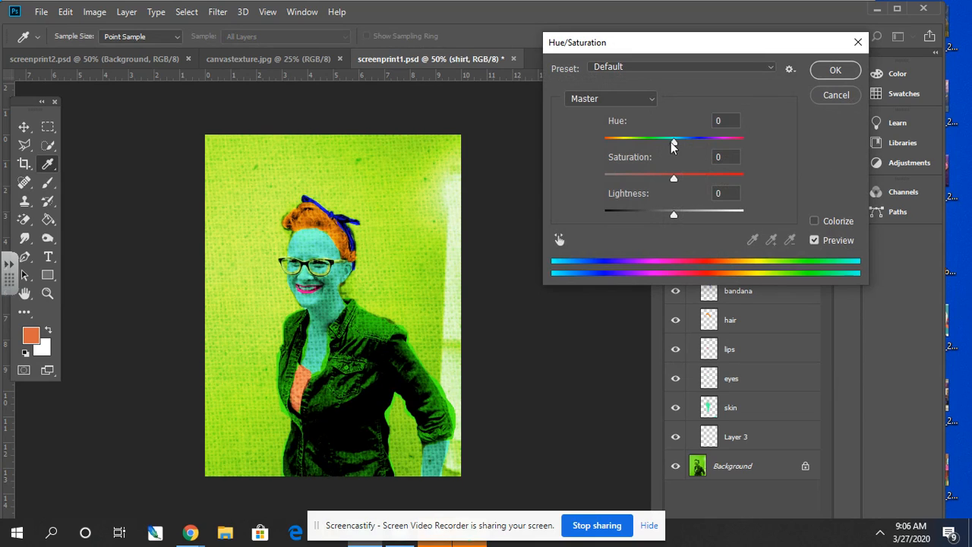
left_click_drag(673, 146, 630, 146)
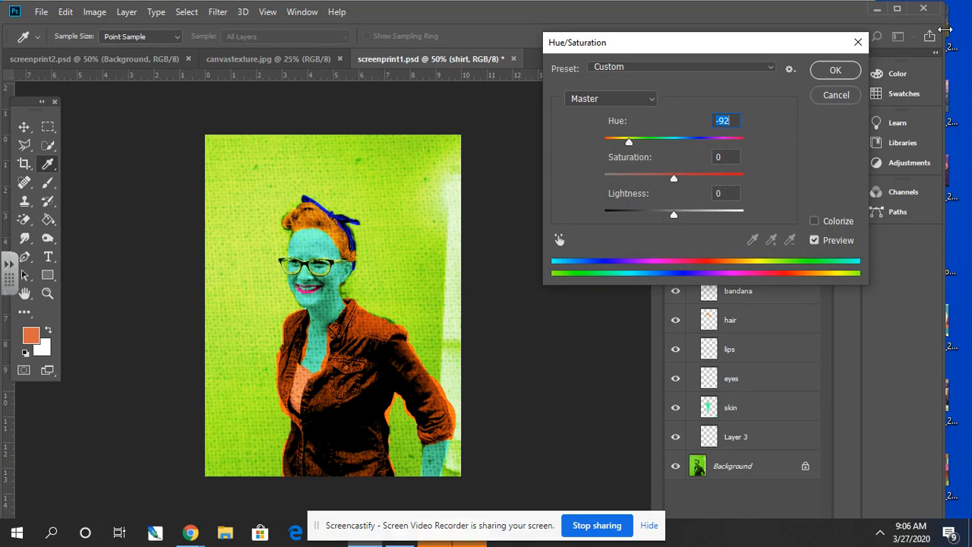
left_click(834, 70)
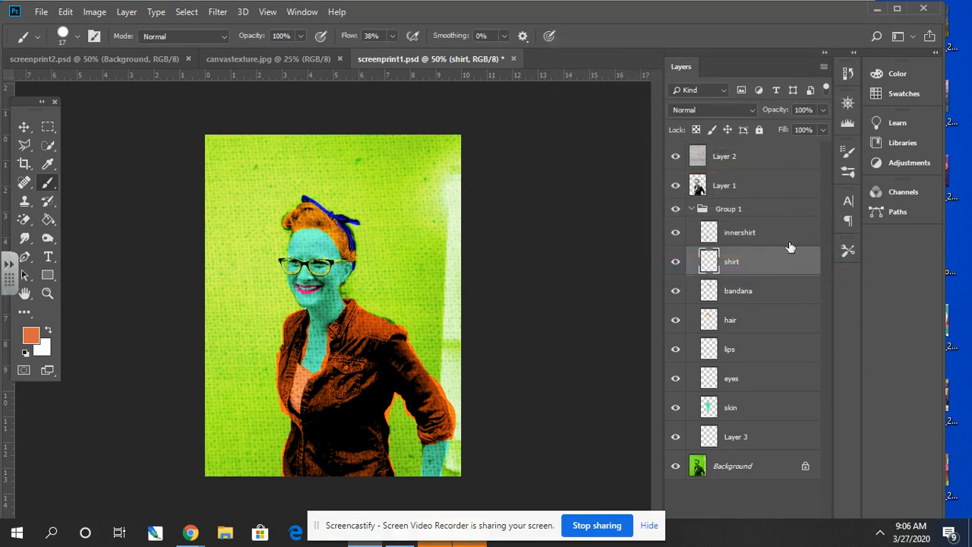
- Shift the hair layer's hue by -165 with Hue/Saturation to turn it blue
left_click(738, 322)
key("ctrl+u")
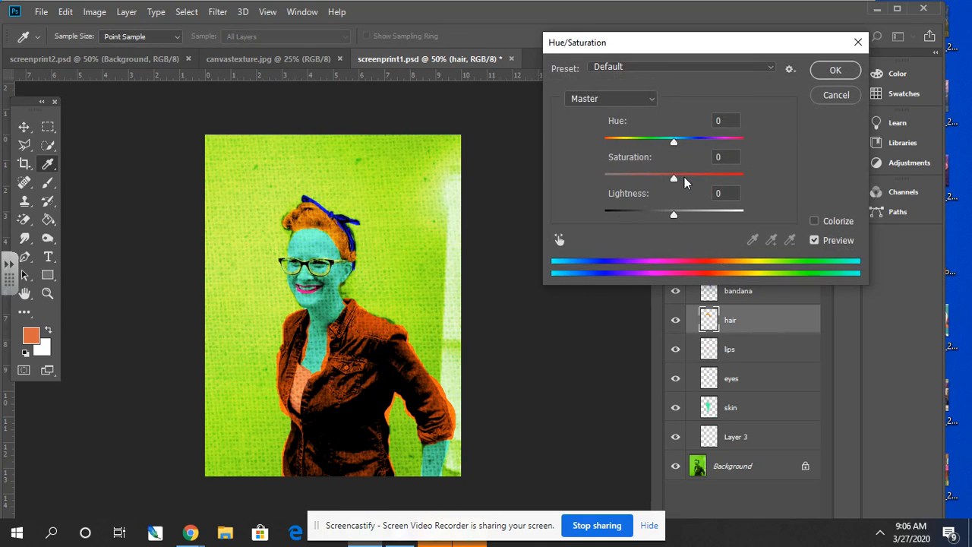
left_click_drag(674, 142, 608, 137)
left_click(838, 73)
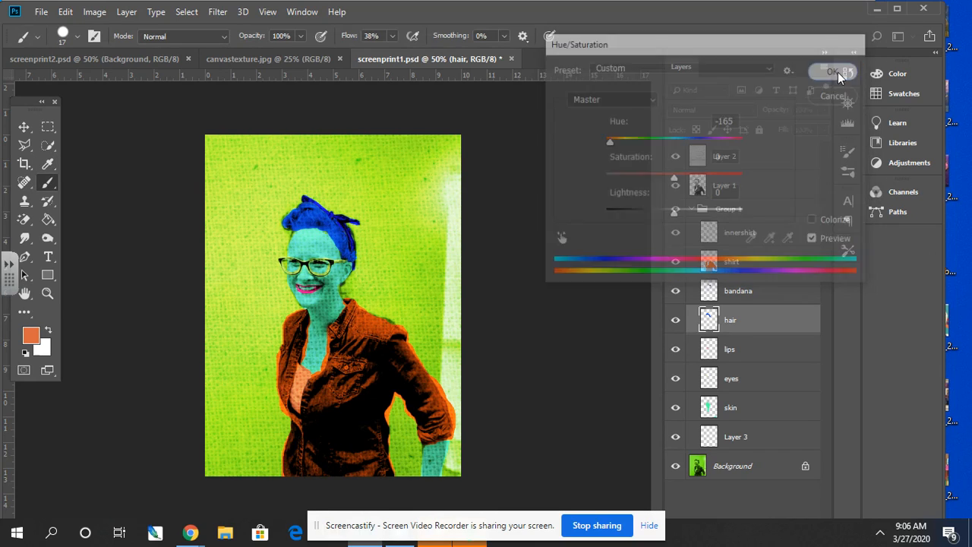
- Shift the bandana layer's hue with Hue/Saturation to turn it orange-red
left_click(739, 294)
key("ctrl+u")
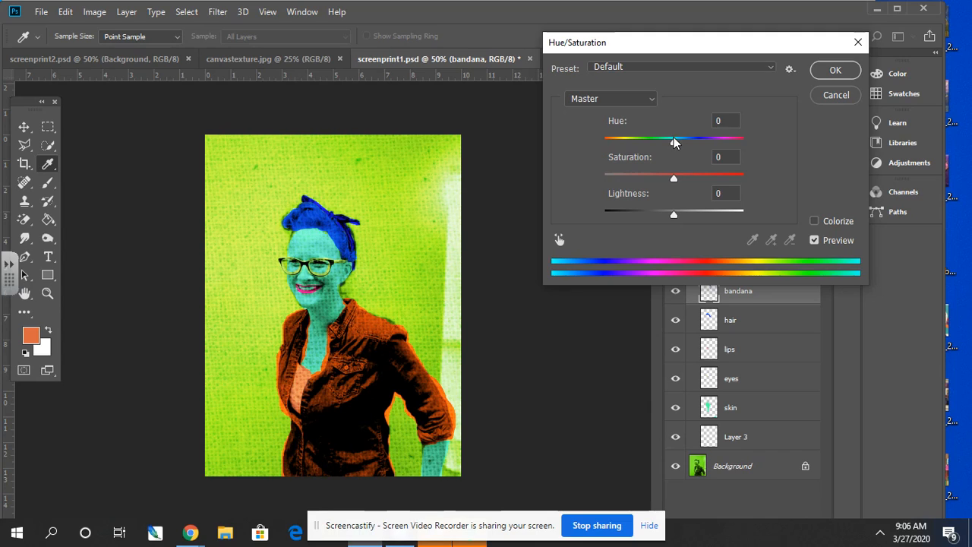
left_click_drag(674, 138, 729, 140)
left_click(835, 70)
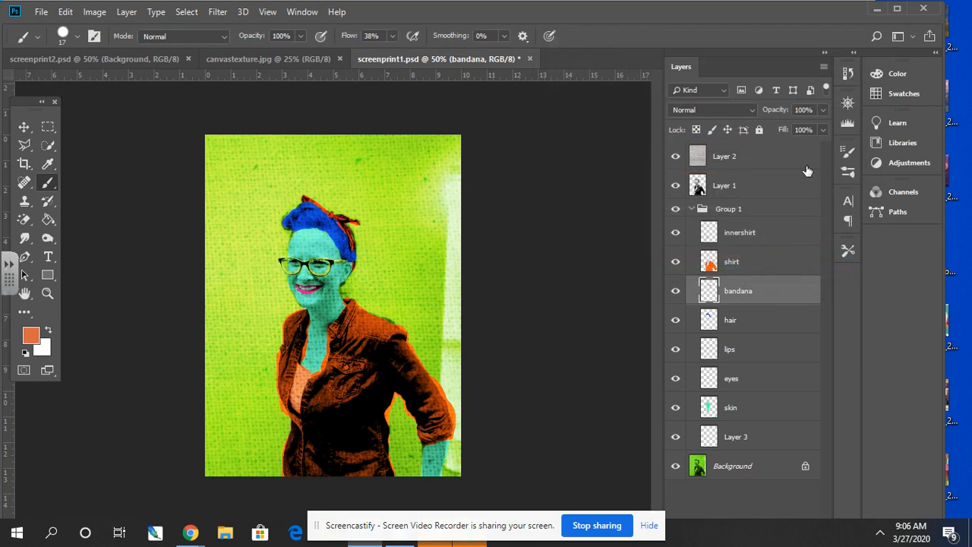
- Recolour the innershirt layer to dark blue using Hue/Saturation with hue -180, saturation +51 and lightness -60
left_click(737, 230)
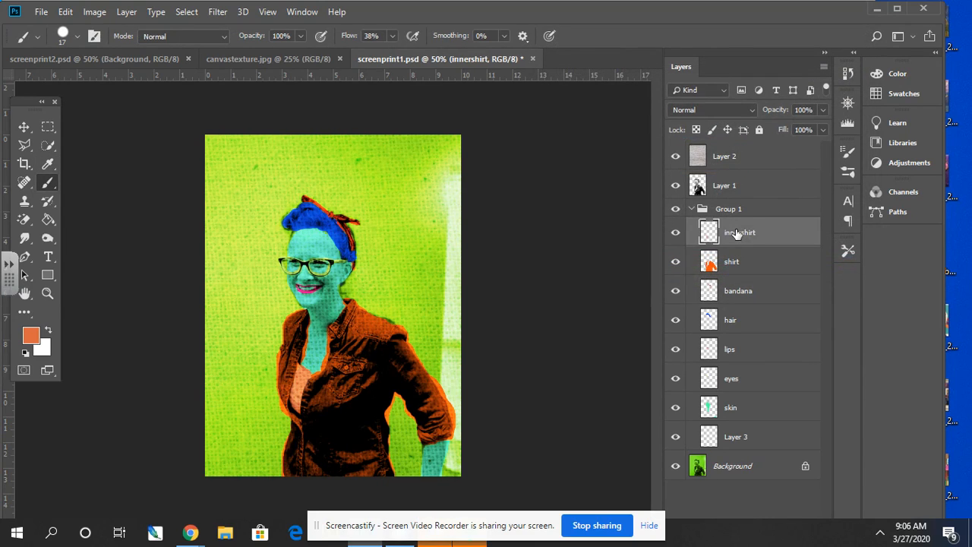
key("ctrl+u")
left_click_drag(674, 143, 601, 144)
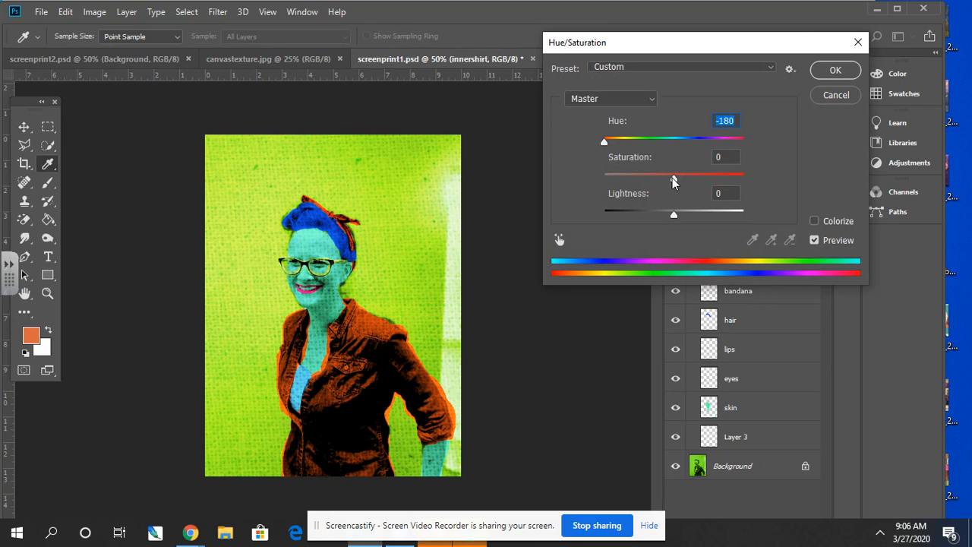
left_click_drag(672, 177, 686, 177)
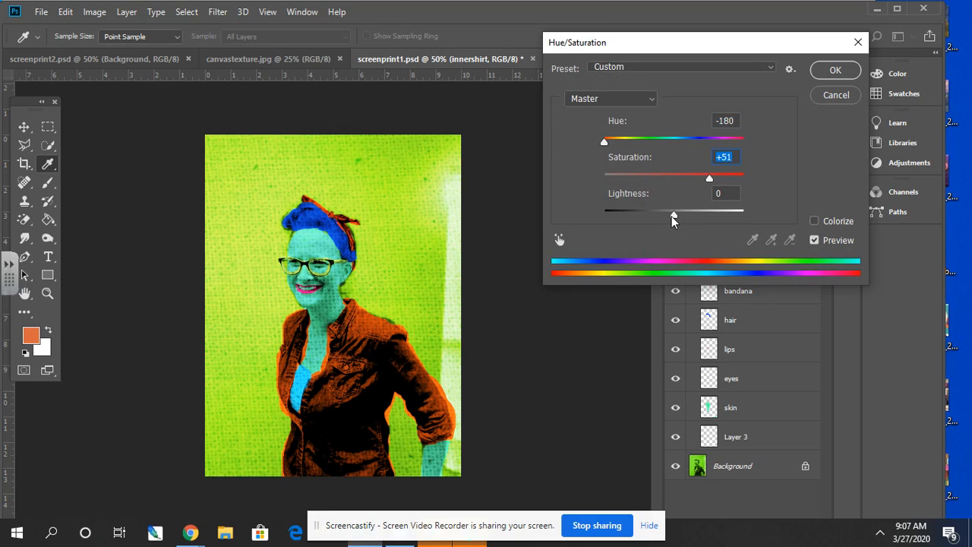
left_click_drag(671, 216, 632, 210)
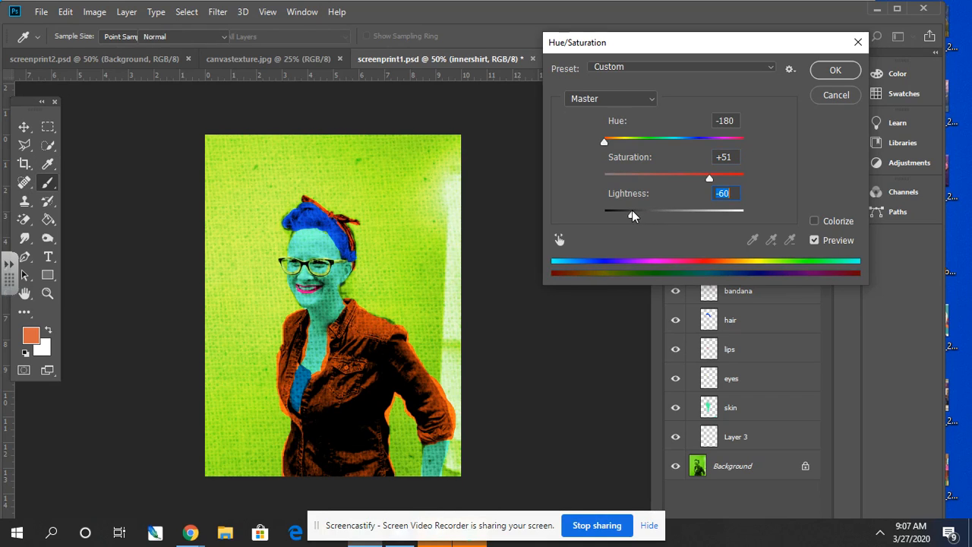
key("Return")
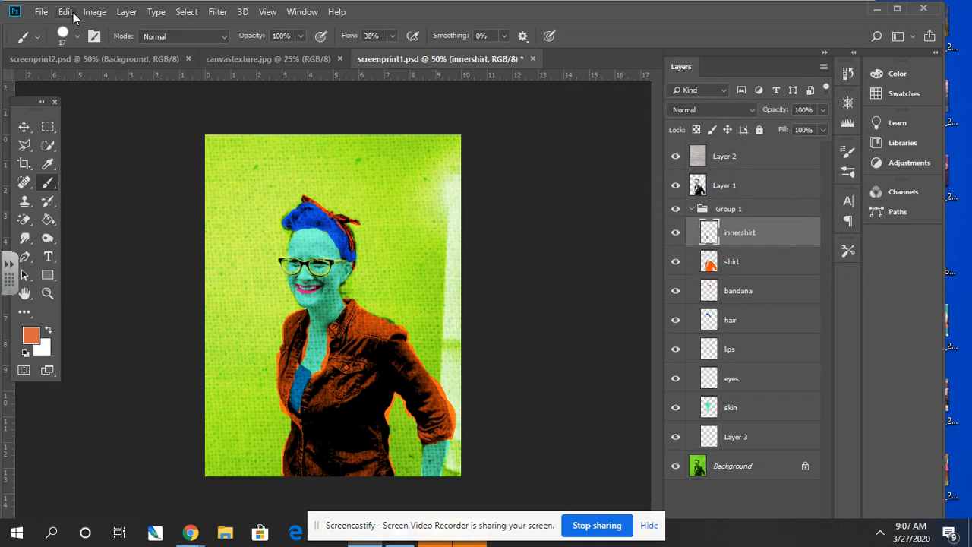
- Save the recoloured document and save a JPEG copy named screenprint3 in Downloads at maximum quality 12
key("ctrl+s")
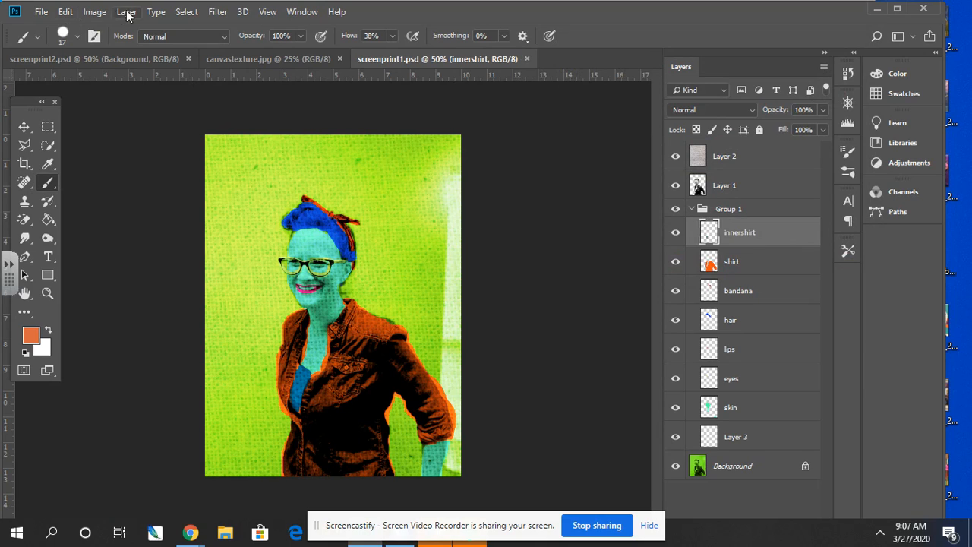
left_click(42, 12)
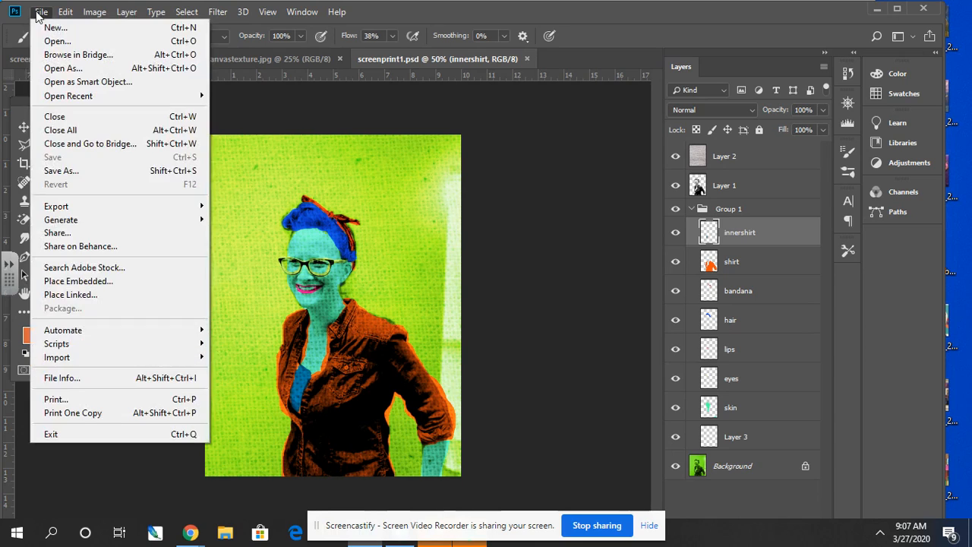
left_click(61, 170)
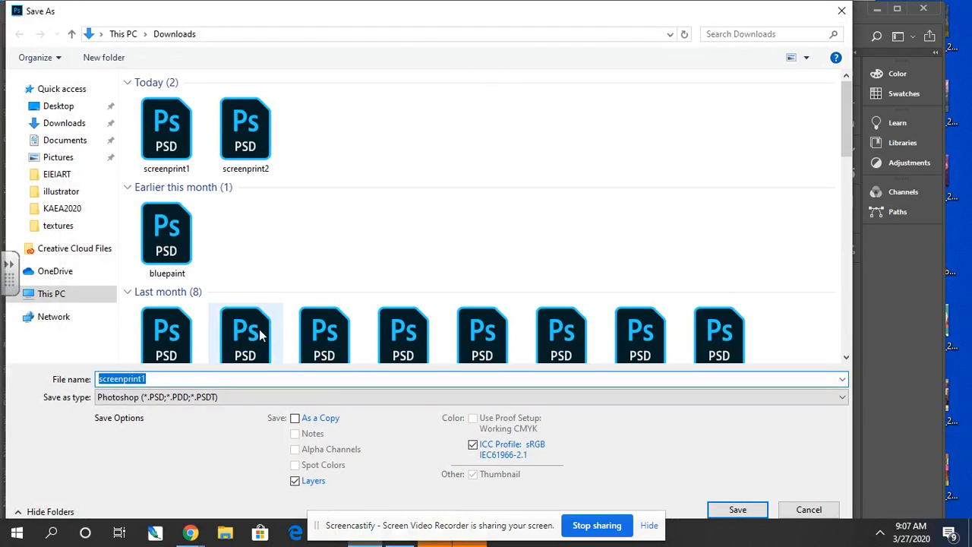
left_click(199, 379)
key("BackSpace")
type("2")
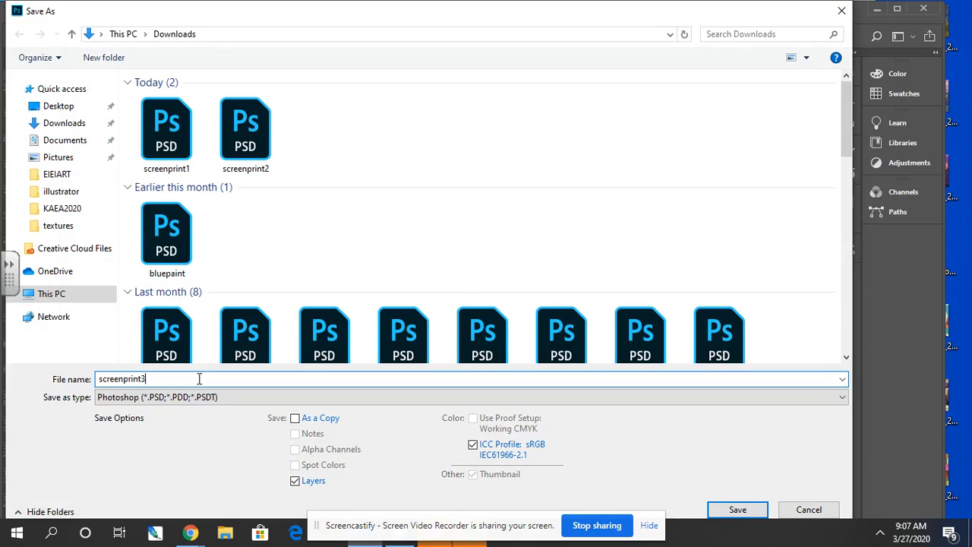
left_click(194, 398)
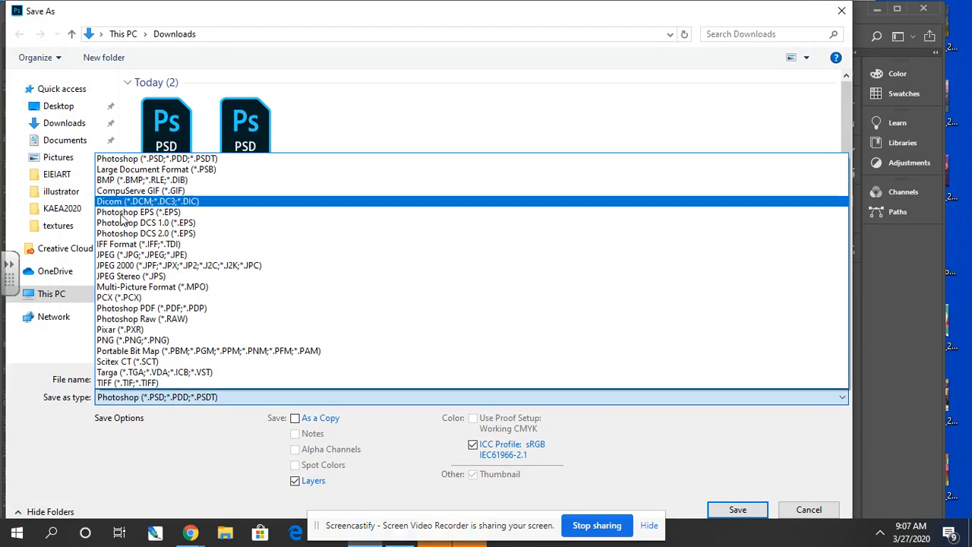
left_click(164, 255)
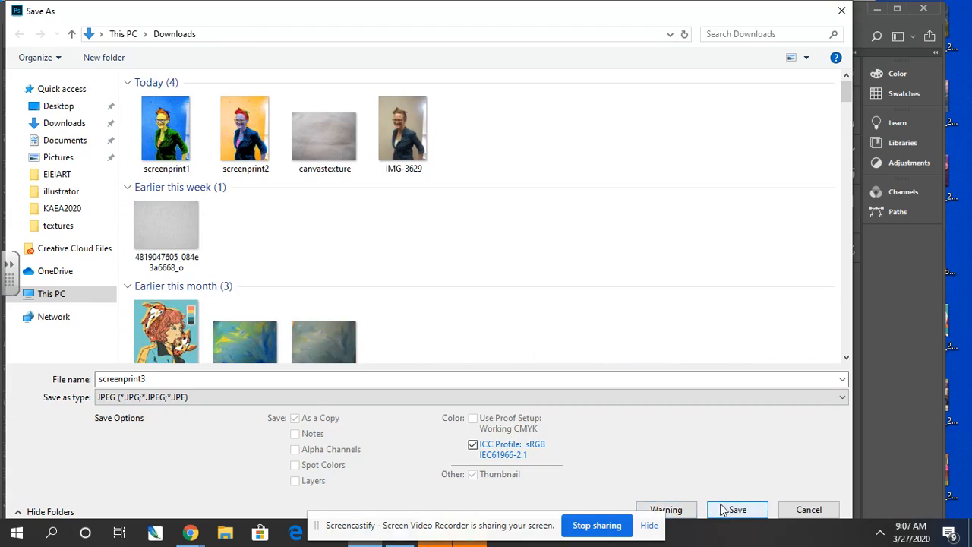
left_click(737, 512)
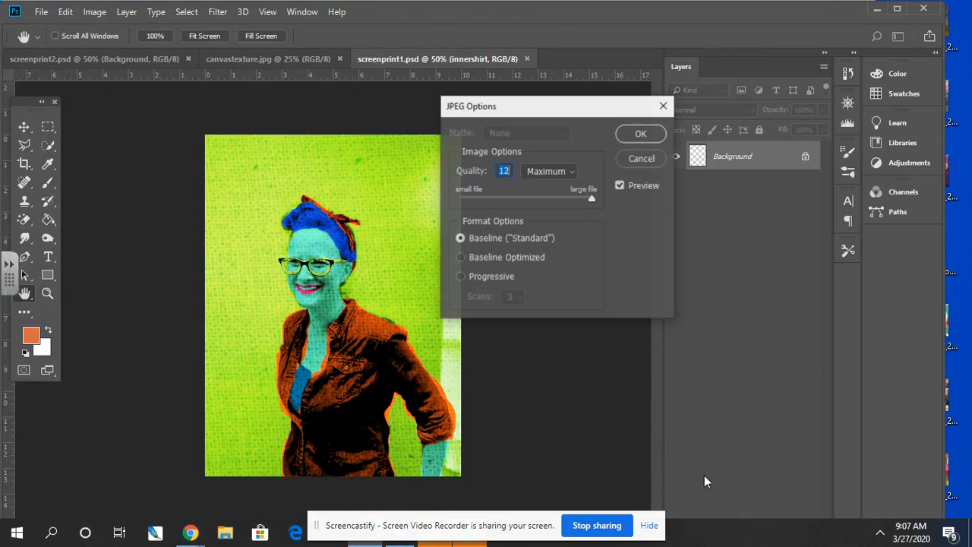
left_click(637, 135)
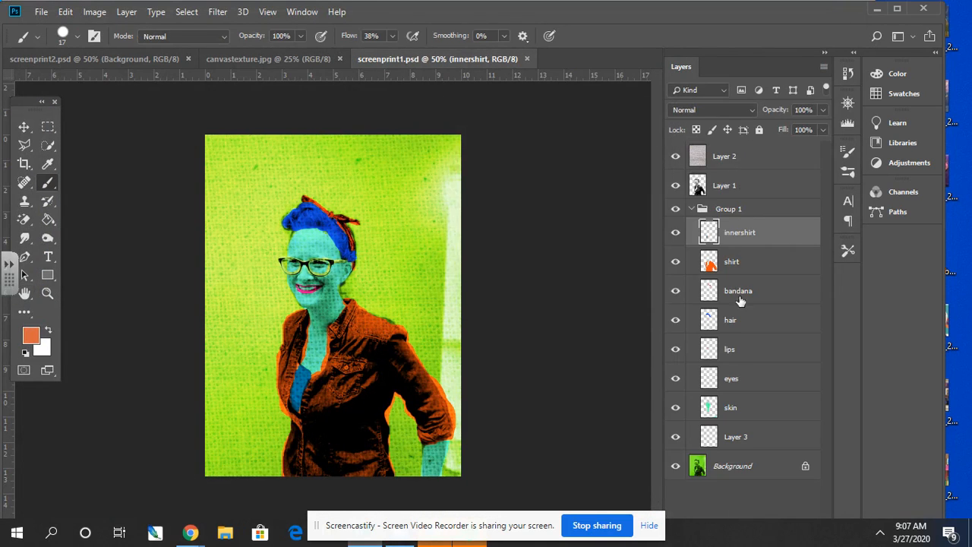
- Shift the Background layer's hue by +167 with Hue/Saturation to turn the backdrop purple
left_click(720, 473)
key("ctrl+u")
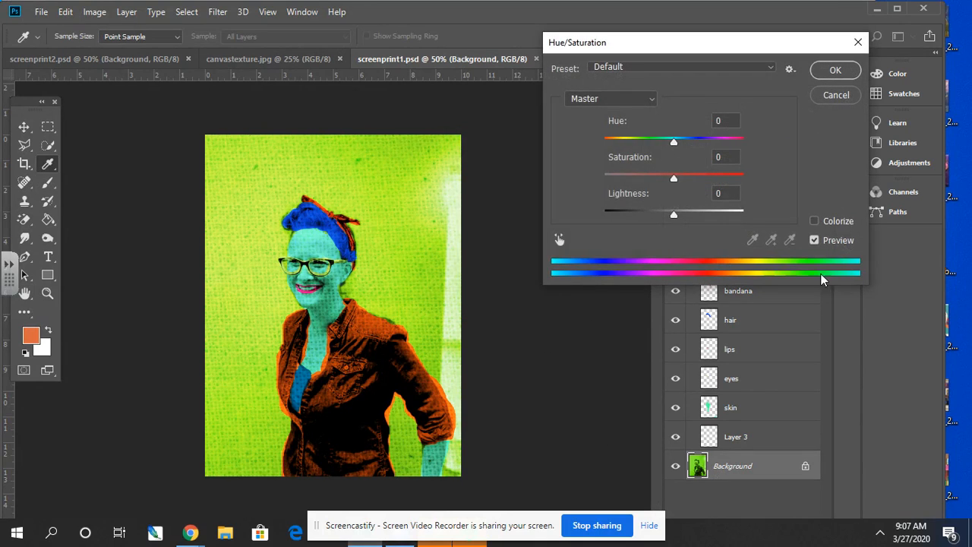
left_click_drag(676, 139, 741, 142)
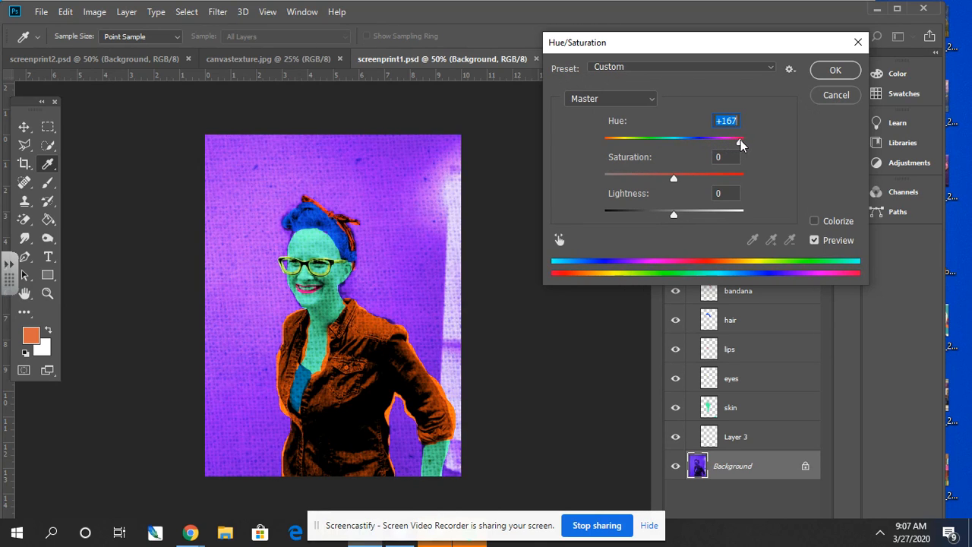
left_click(836, 70)
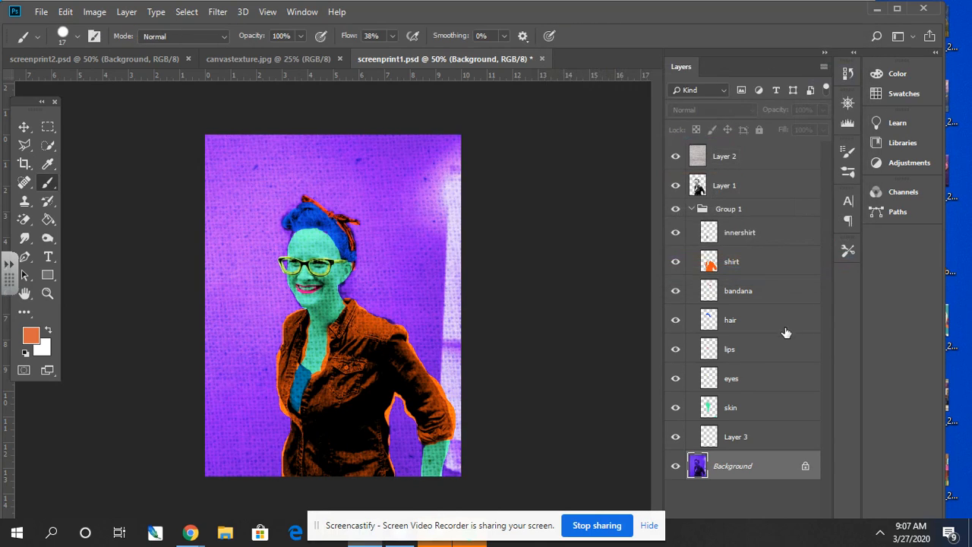
- Shift the skin layer's hue by -130 and raise its saturation slightly with Hue/Saturation to turn the skin orange
left_click(733, 409)
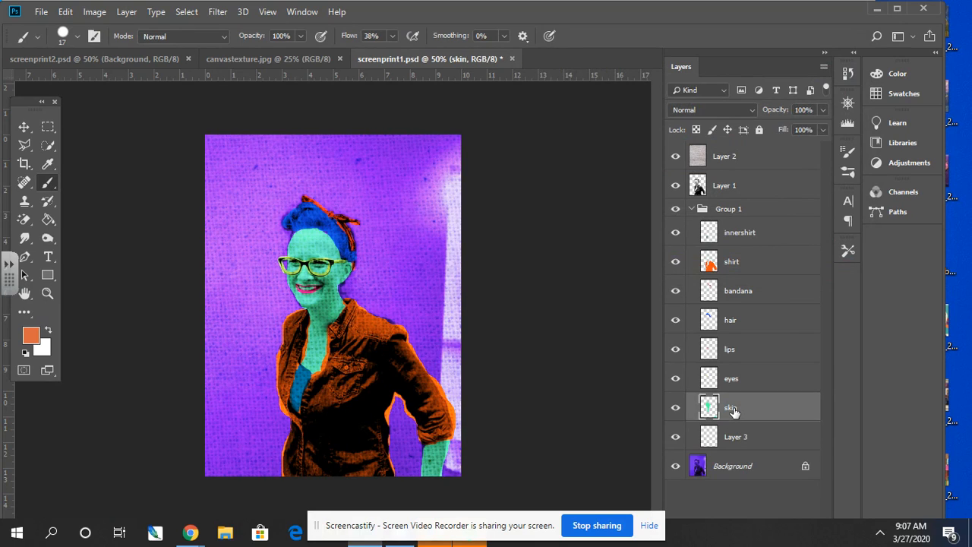
key("ctrl+u")
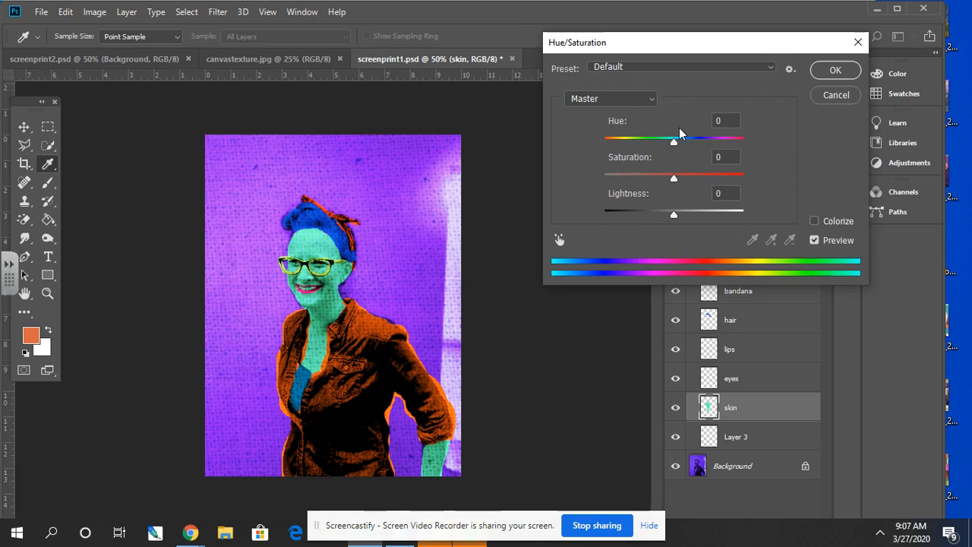
left_click_drag(673, 143, 618, 140)
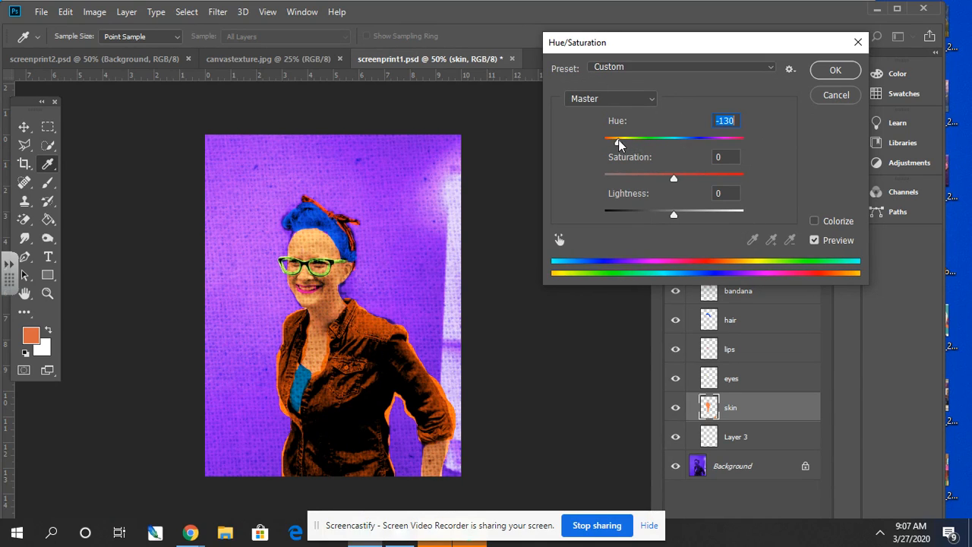
left_click(683, 174)
left_click(691, 174)
left_click(820, 70)
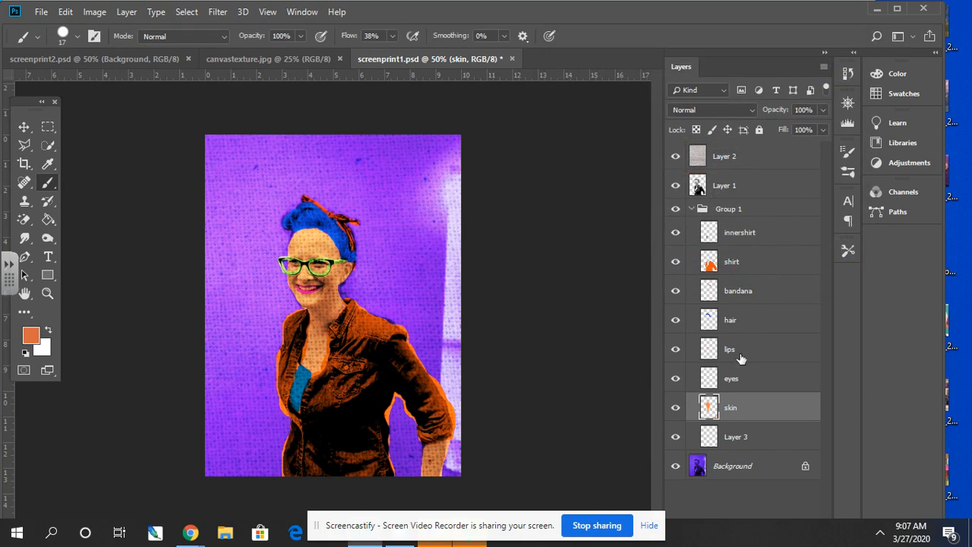
- Turn the glasses on the eyes layer green-teal using Hue/Saturation with hue +42 and saturation +20
left_click(730, 379)
key("ctrl+u")
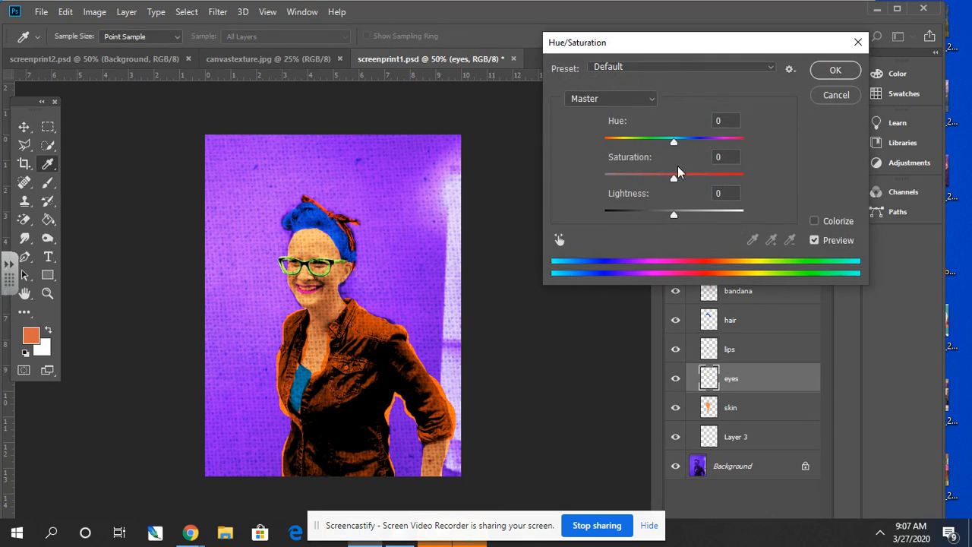
left_click_drag(673, 143, 704, 145)
left_click_drag(686, 177, 690, 181)
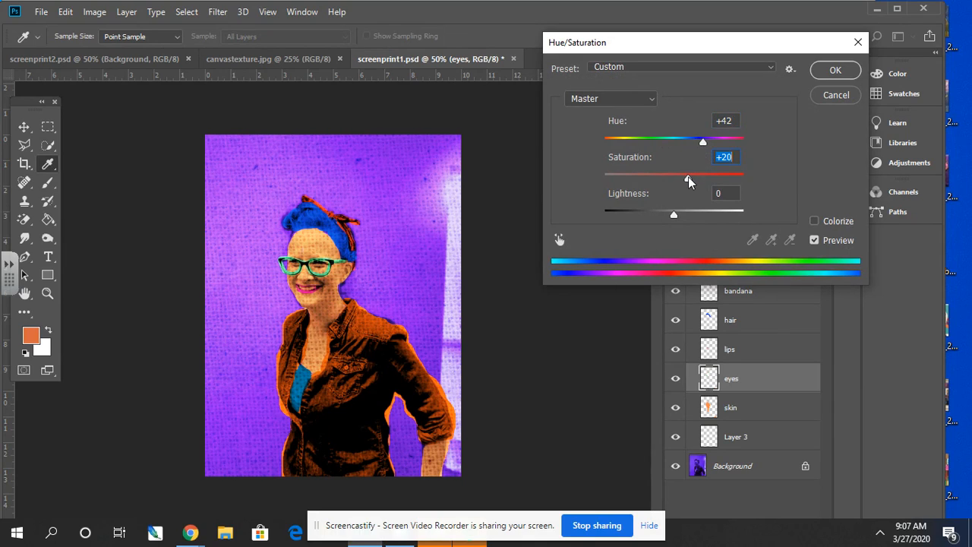
left_click(847, 79)
- Shift the lips layer's hue by +170 with Hue/Saturation to turn the lips green
left_click(743, 350)
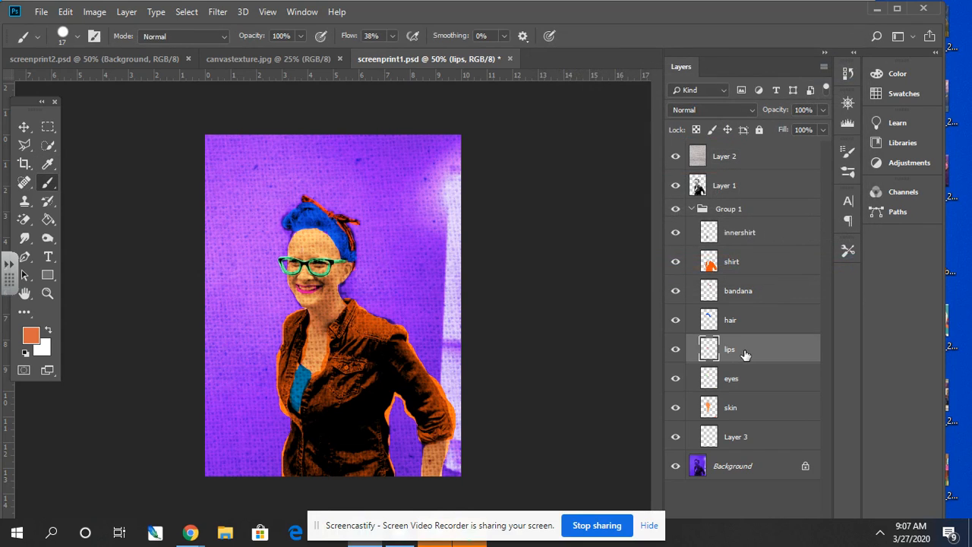
key("ctrl+u")
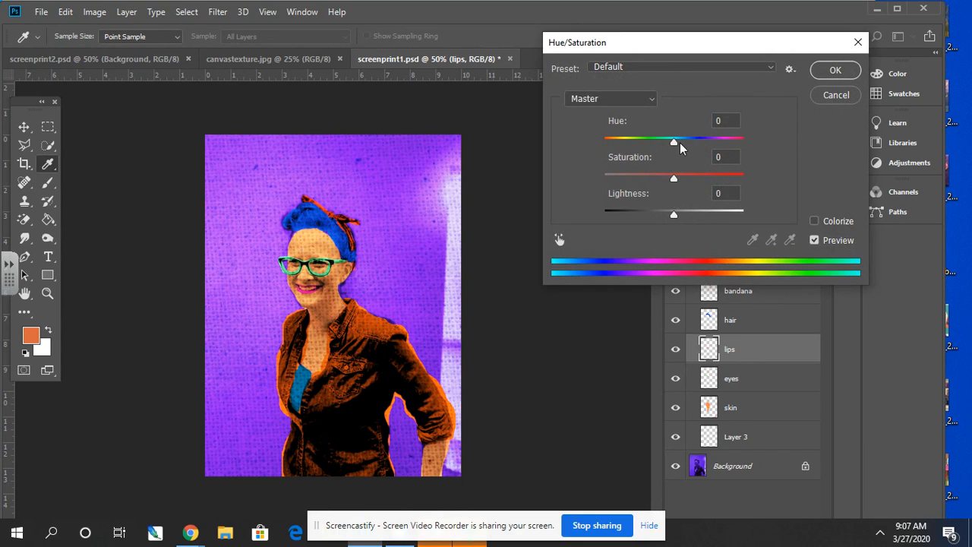
left_click(680, 142)
left_click_drag(680, 143, 740, 124)
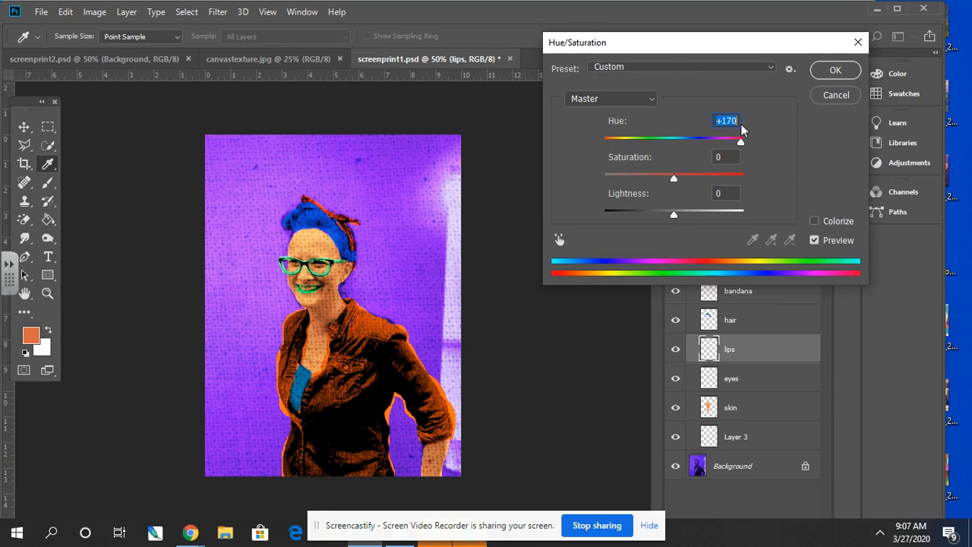
left_click(828, 72)
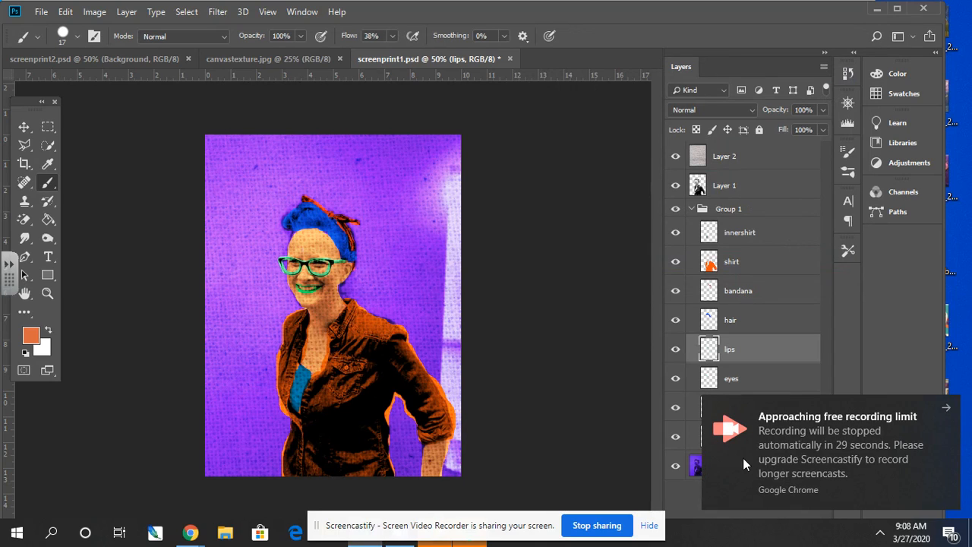
- Shift the shirt layer's hue by -90 with Hue/Saturation to turn the shirt magenta
left_click(743, 262)
key("ctrl+u")
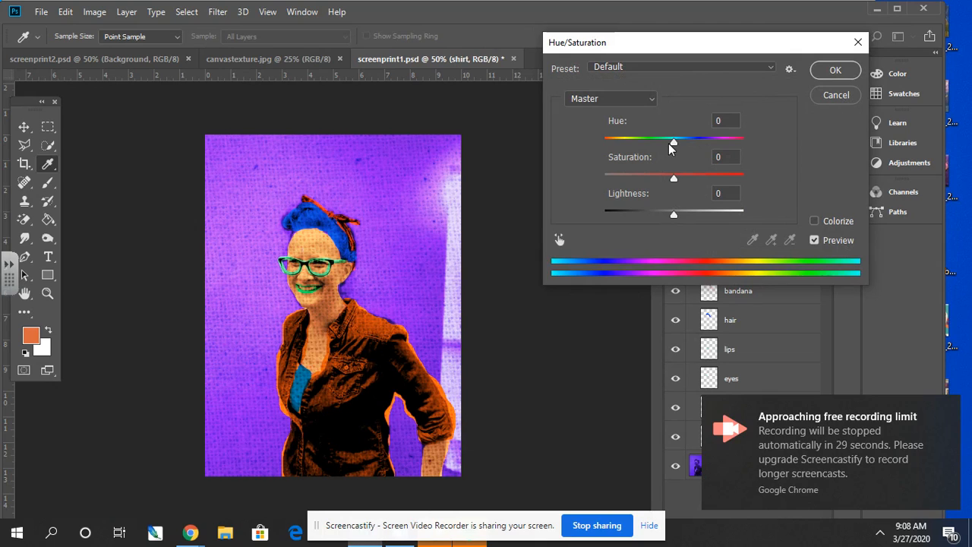
left_click_drag(673, 144, 629, 142)
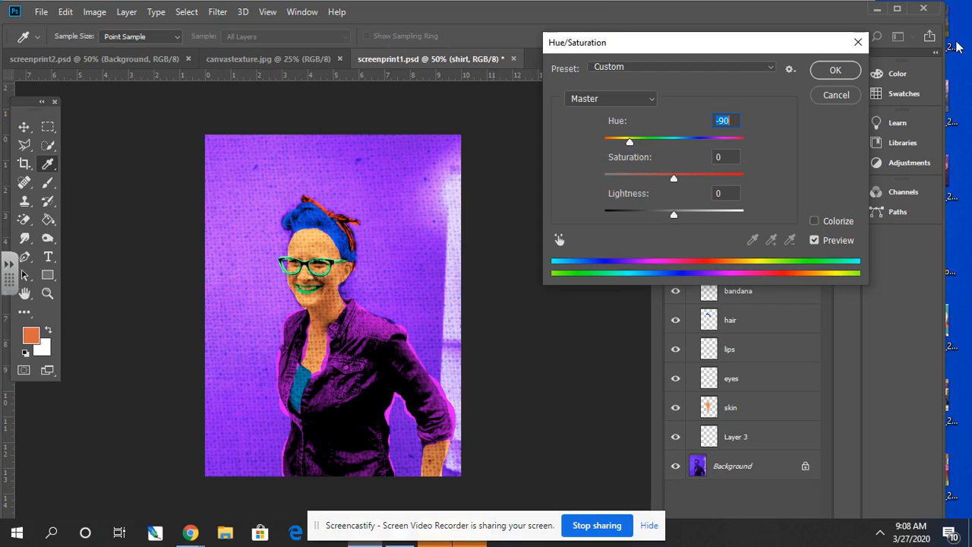
left_click(850, 72)
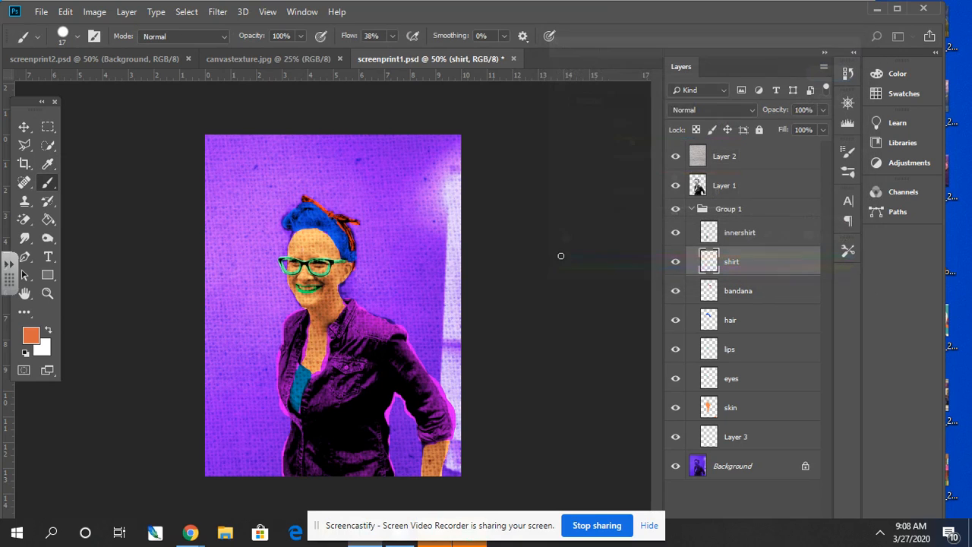
- Save a copy of the purple-background print as a JPEG named screenprint4 in Downloads at maximum quality 12
left_click(39, 12)
left_click(92, 171)
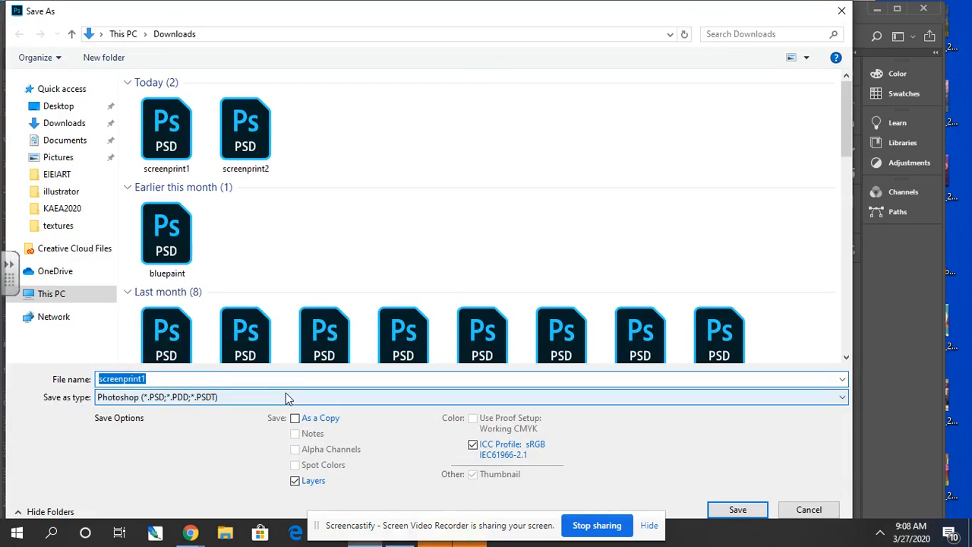
left_click(286, 397)
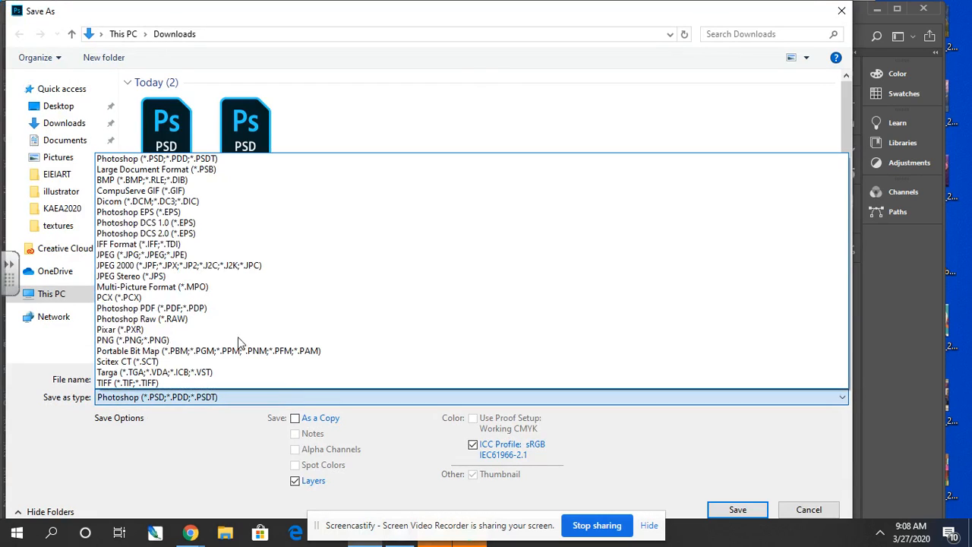
left_click(190, 255)
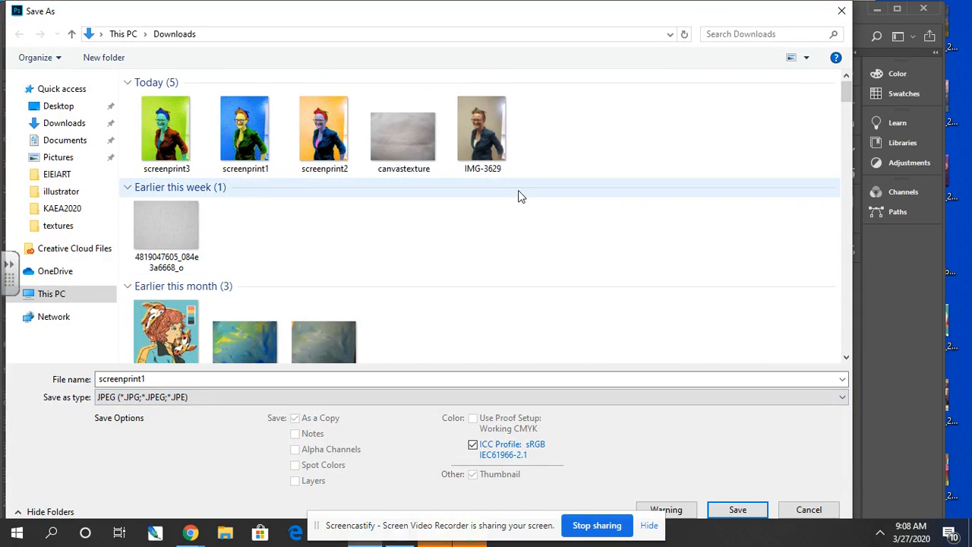
left_click(265, 380)
left_click(265, 381)
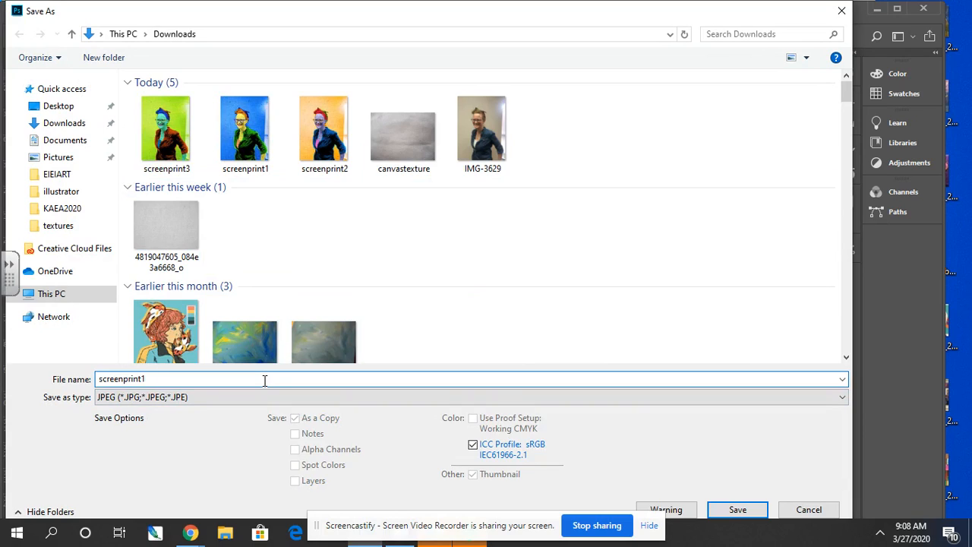
key("BackSpace")
type("4")
left_click(737, 510)
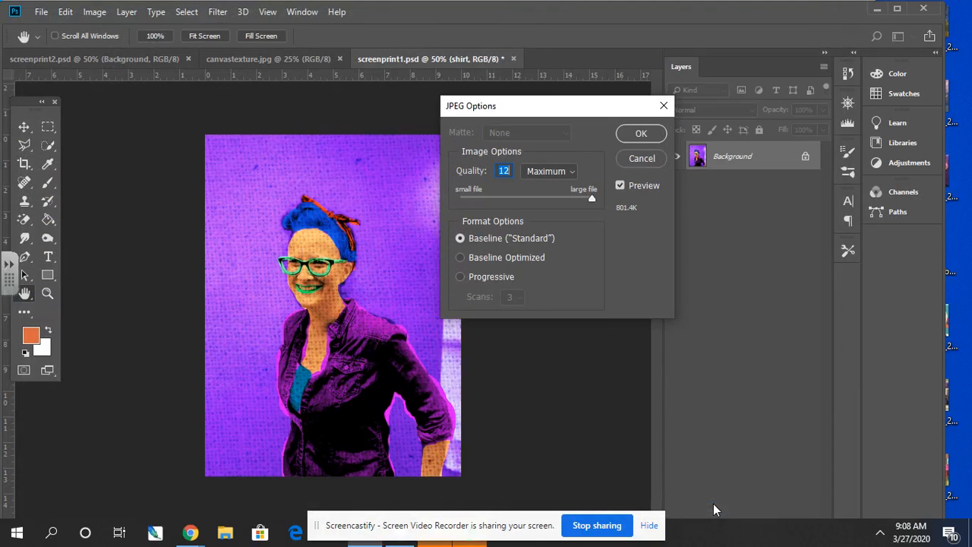
left_click(628, 136)
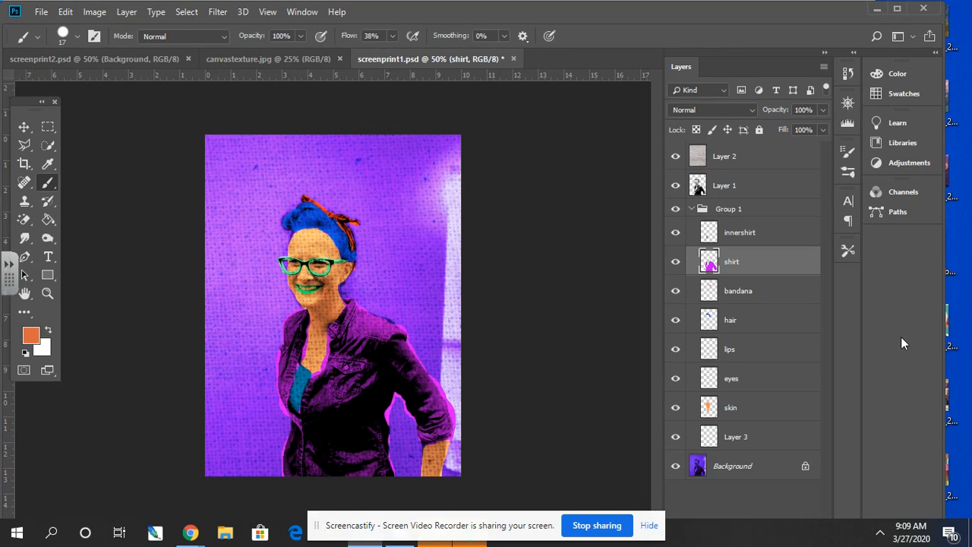
- Check the print's width, height and resolution in the Canvas Size and Image Size settings
left_click(94, 12)
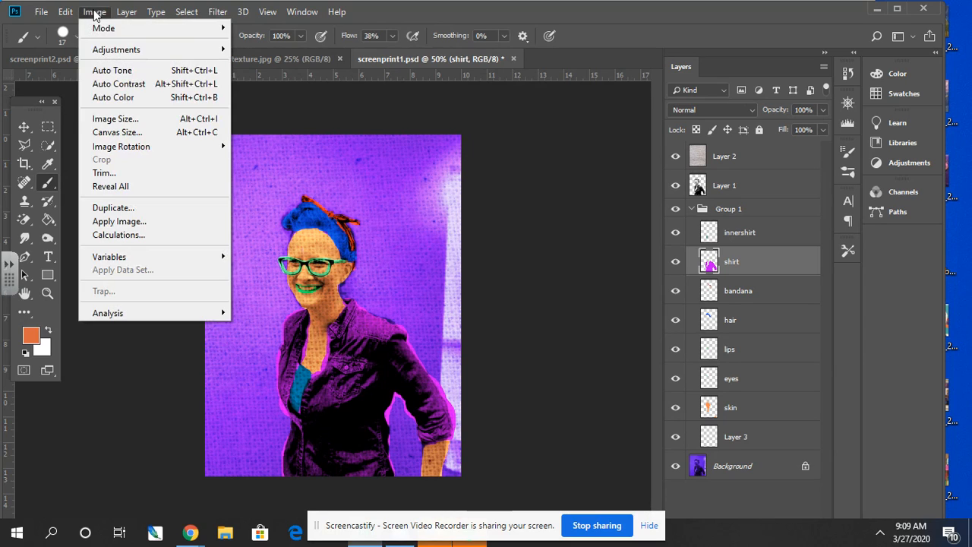
left_click(144, 134)
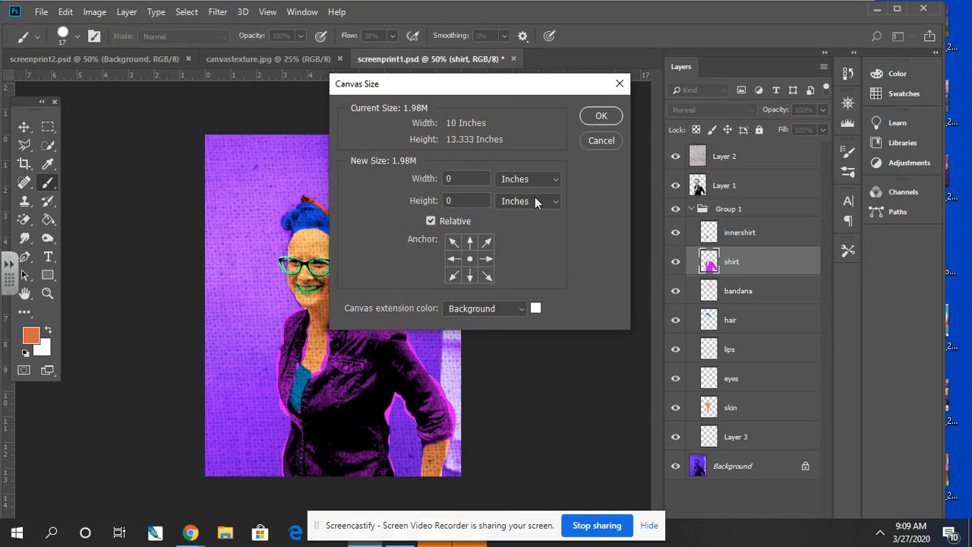
left_click(601, 140)
left_click(91, 13)
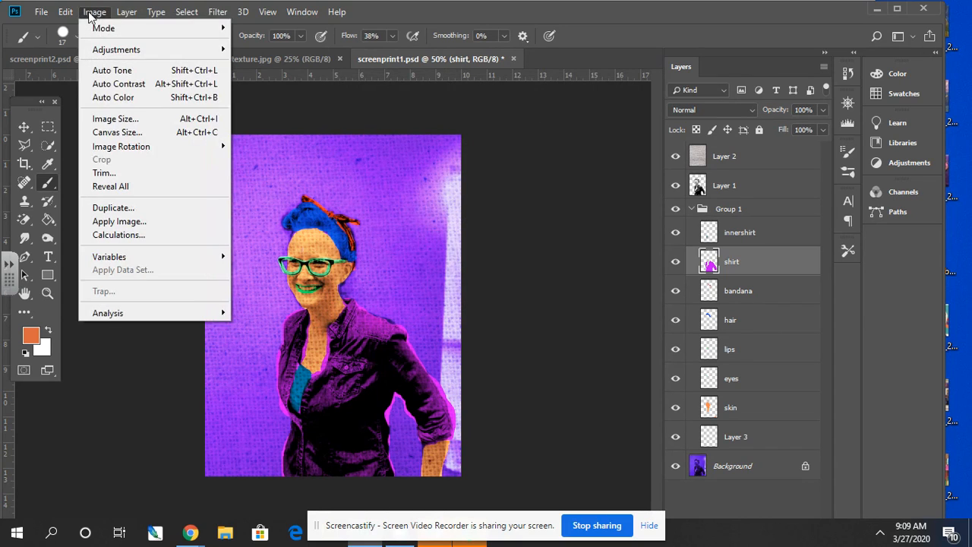
left_click(128, 120)
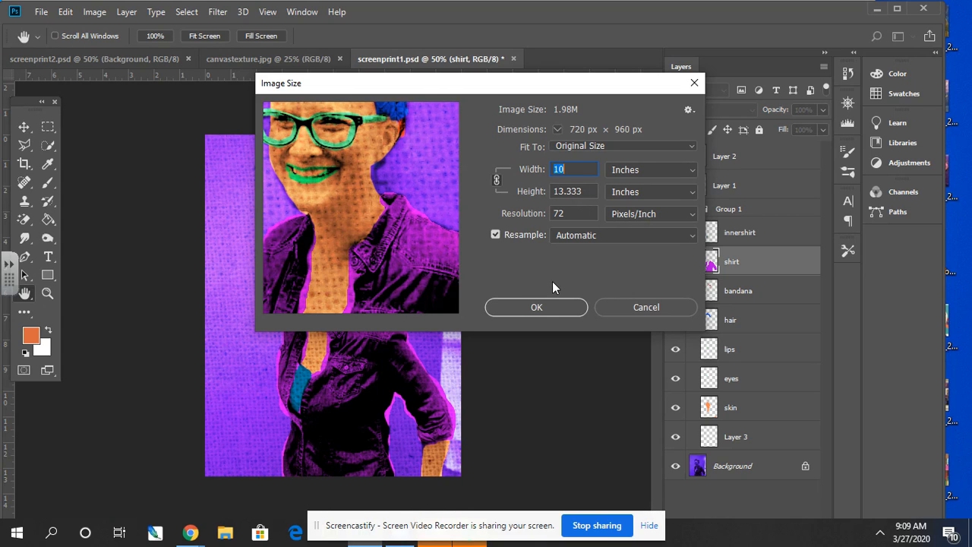
left_click(543, 306)
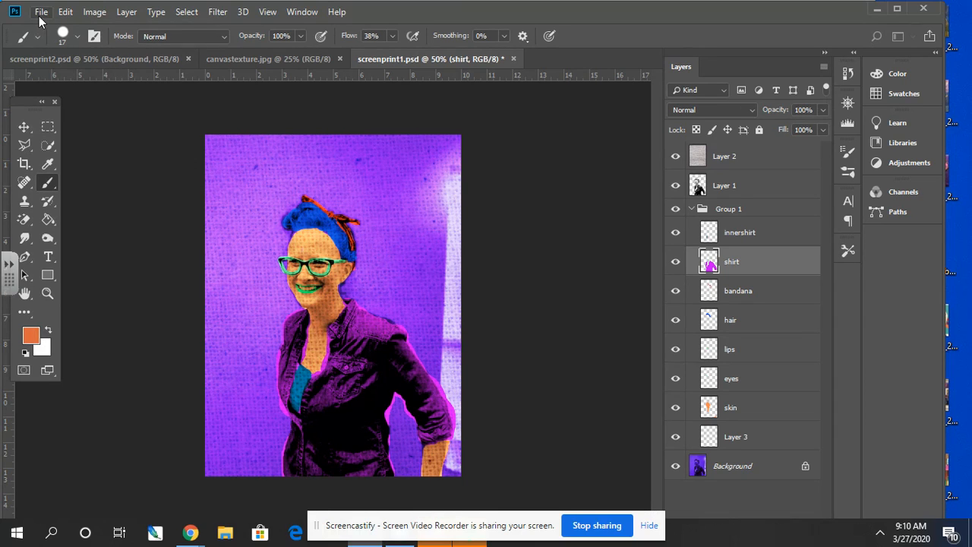
- Create a new blank document 20 inches wide and 26.6 inches high
key("ctrl+n")
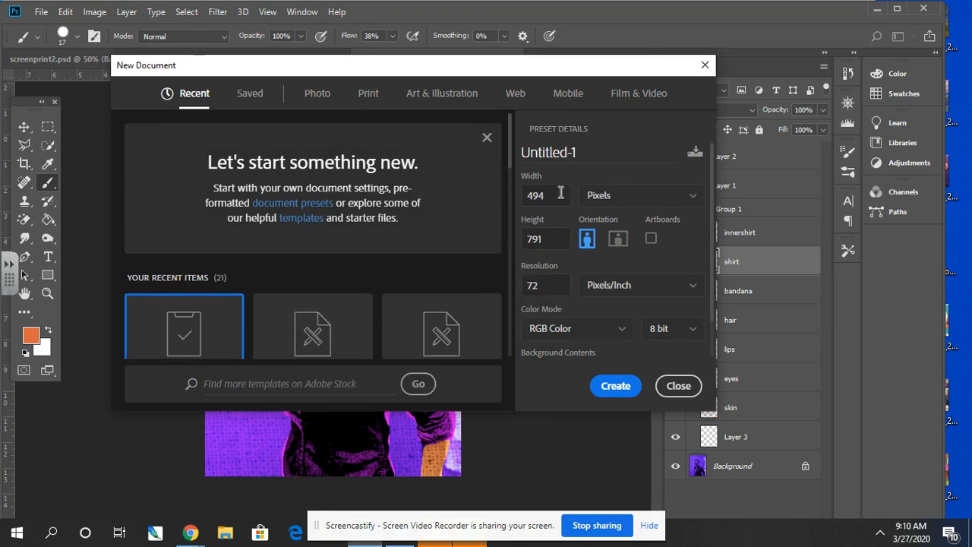
left_click(600, 196)
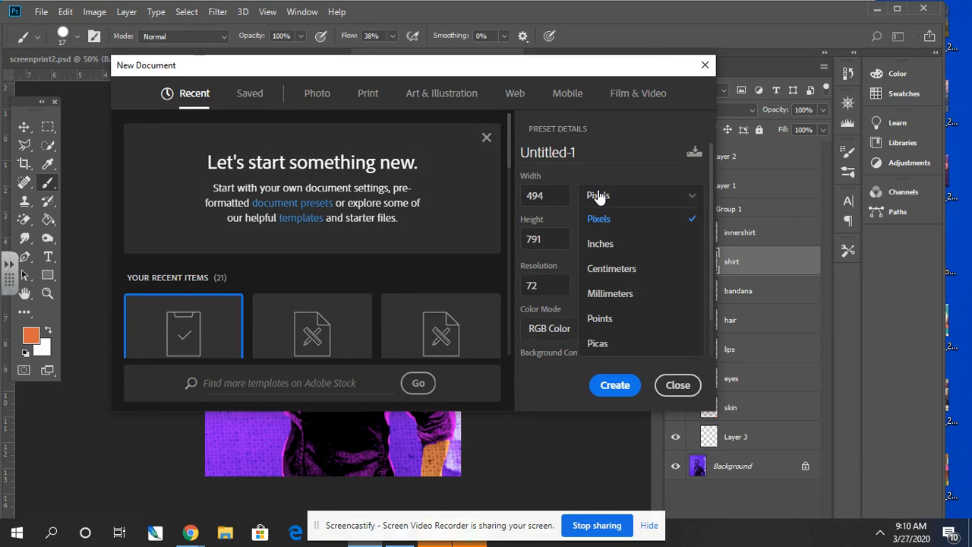
left_click(601, 244)
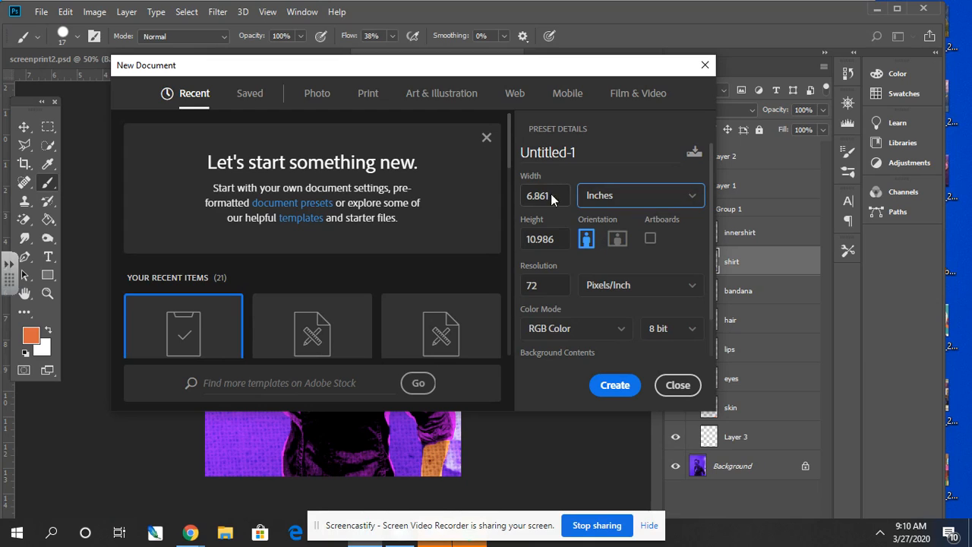
left_click(551, 194)
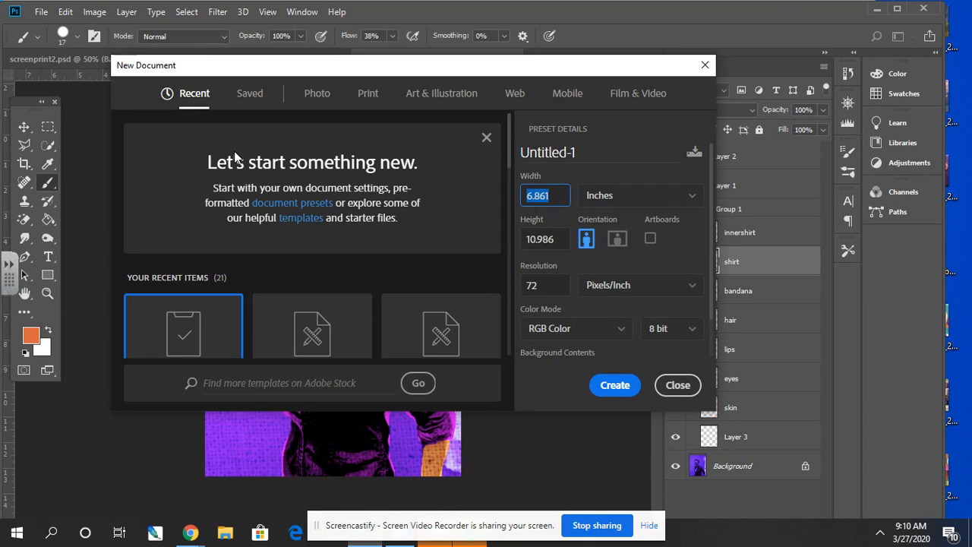
type("20")
key("Tab")
type("26.6")
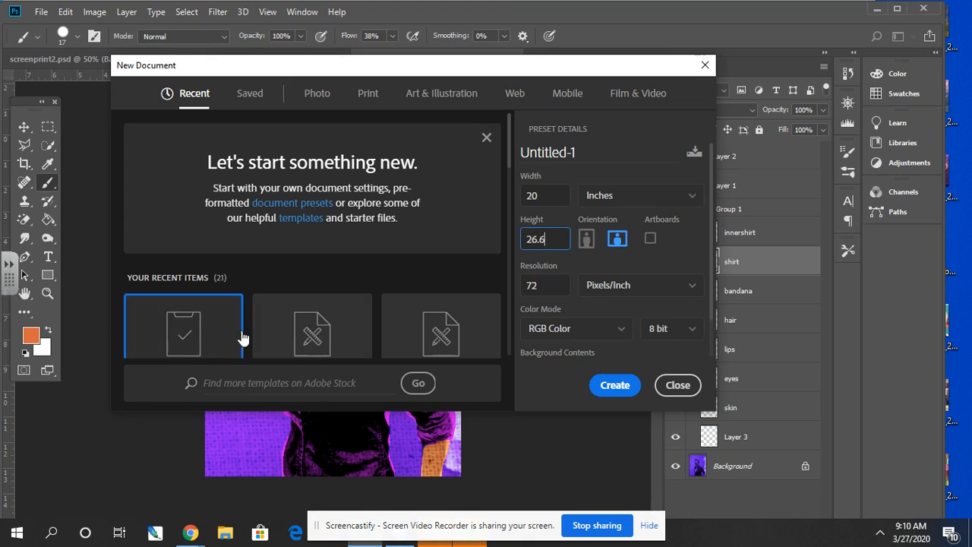
left_click(608, 388)
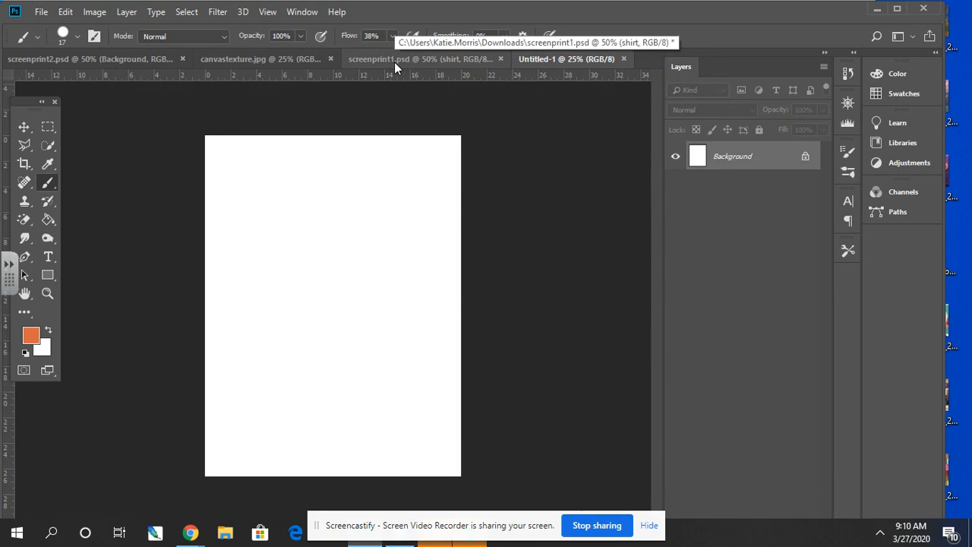
- Open the four JPEG prints screenprint1, screenprint2, screenprint3 and screenprint4 together from Downloads
left_click(38, 14)
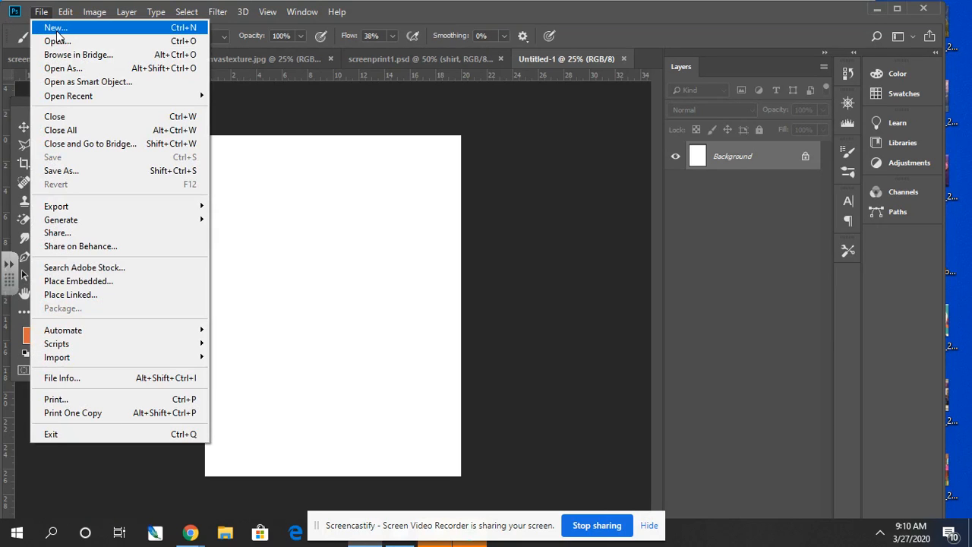
left_click(56, 43)
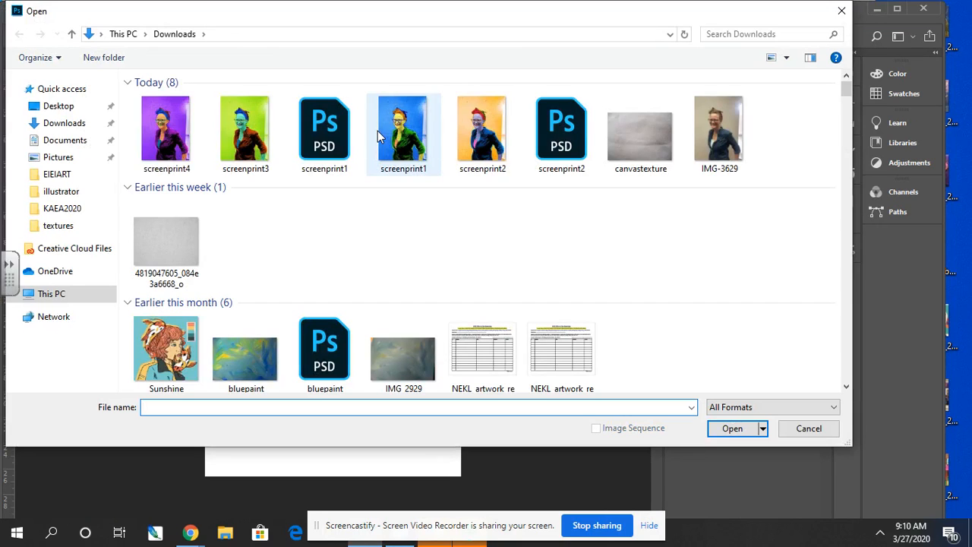
left_click(180, 142)
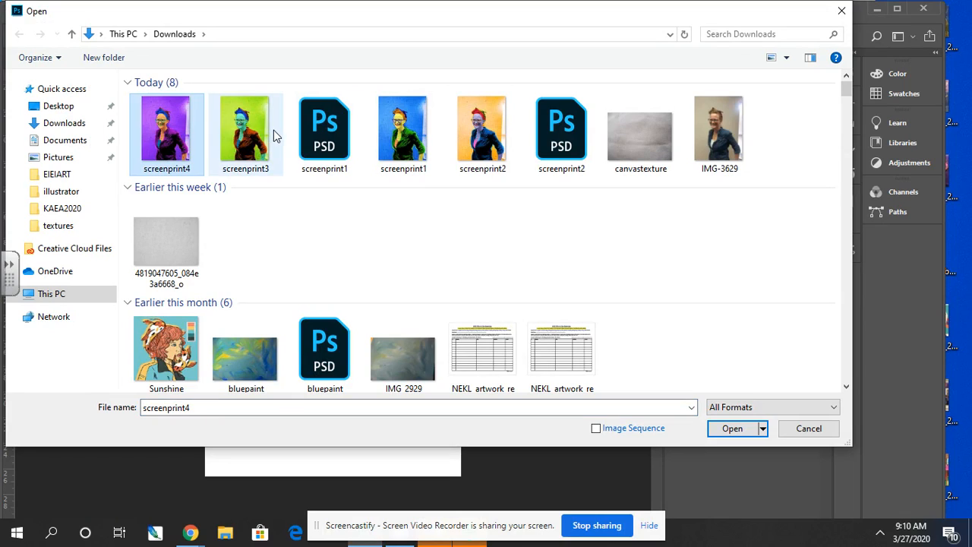
left_click(253, 139, "ctrl")
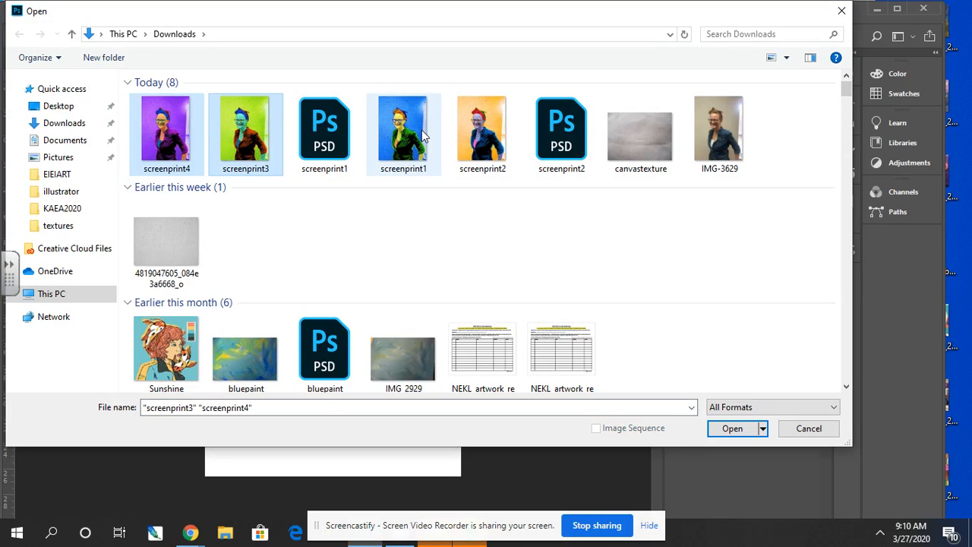
left_click(423, 136, "ctrl")
left_click(460, 132, "ctrl")
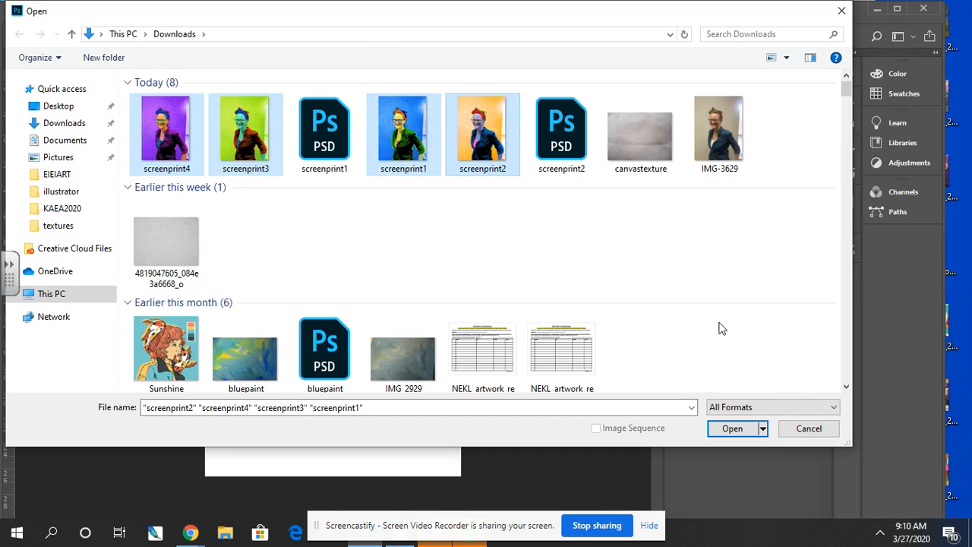
left_click(733, 430)
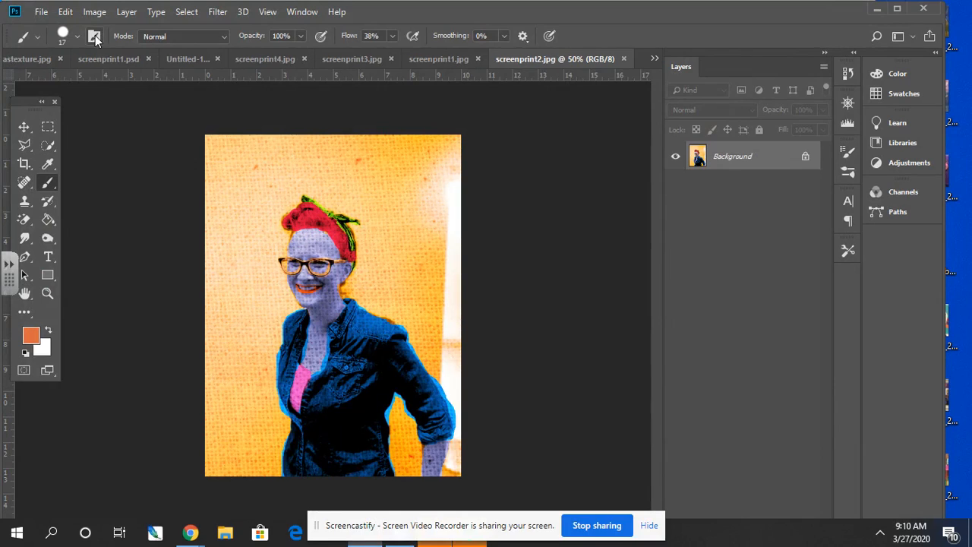
- Copy the screenprint4.jpg image into the upper-left corner of the blank document with the Move tool and close screenprint4.jpg
left_click(24, 127)
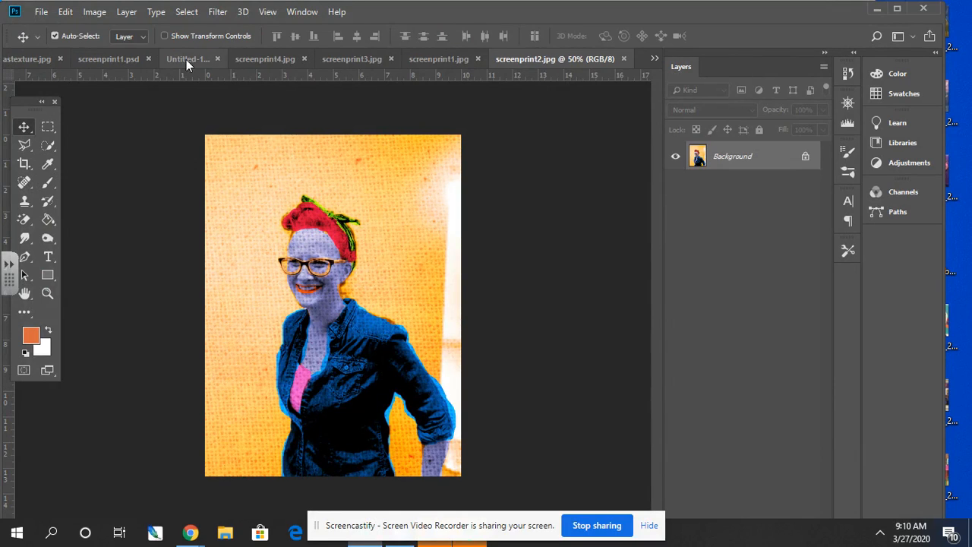
left_click(275, 64)
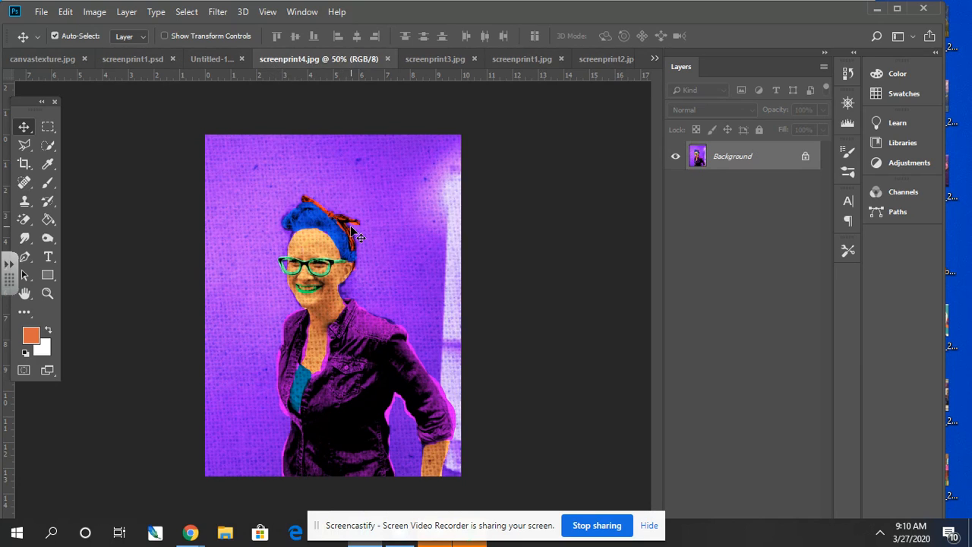
left_click_drag(350, 226, 313, 175)
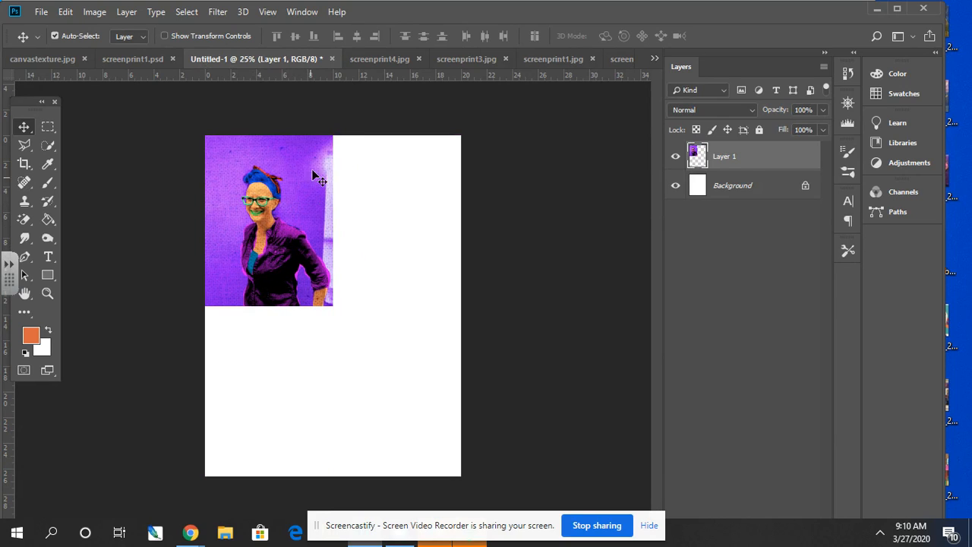
left_click(374, 59)
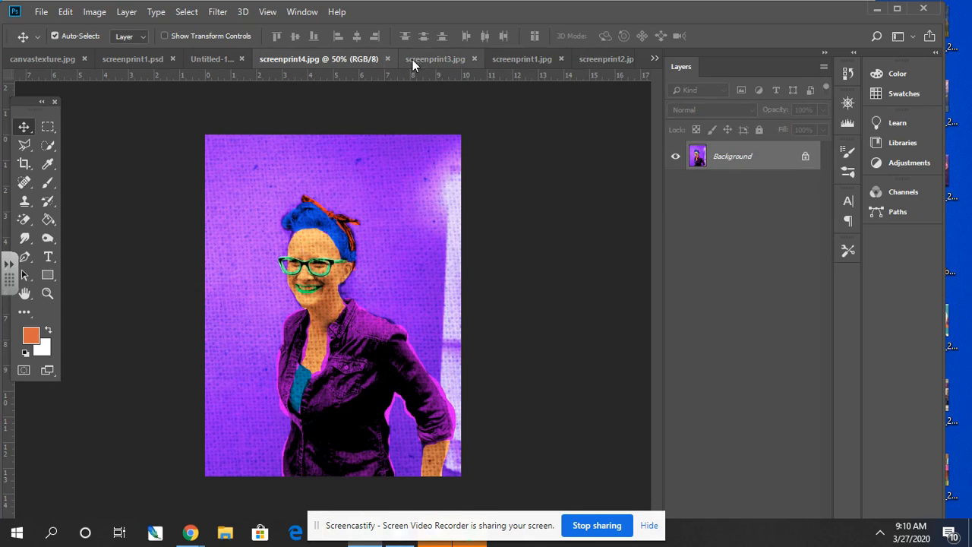
left_click(388, 58)
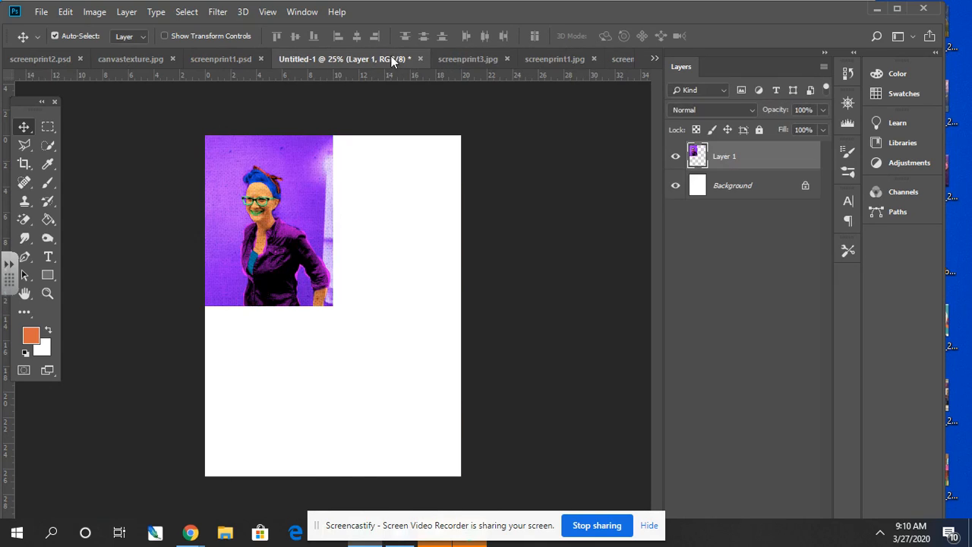
- Copy the screenprint3.jpg image into the upper-right area of the Untitled-1 document and close screenprint3.jpg
left_click(464, 61)
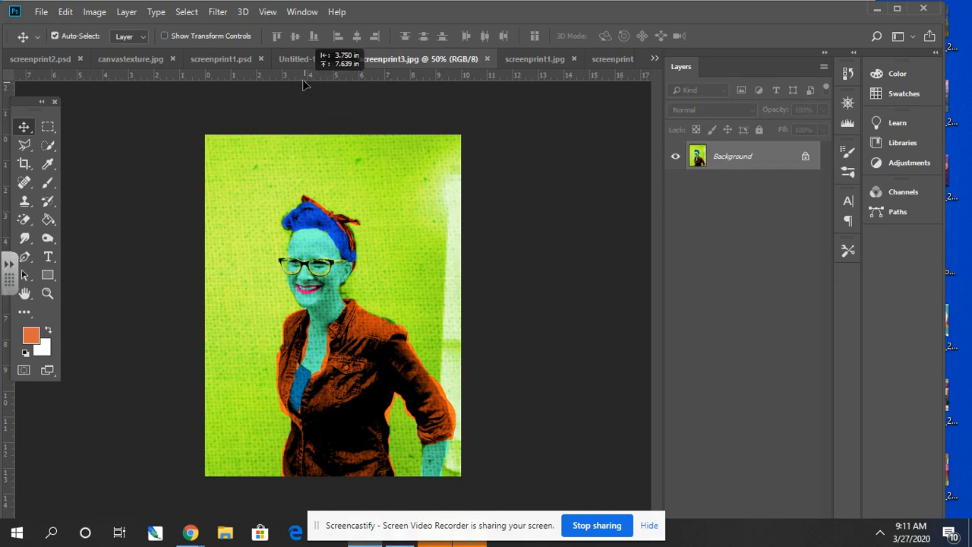
left_click_drag(302, 62, 380, 204)
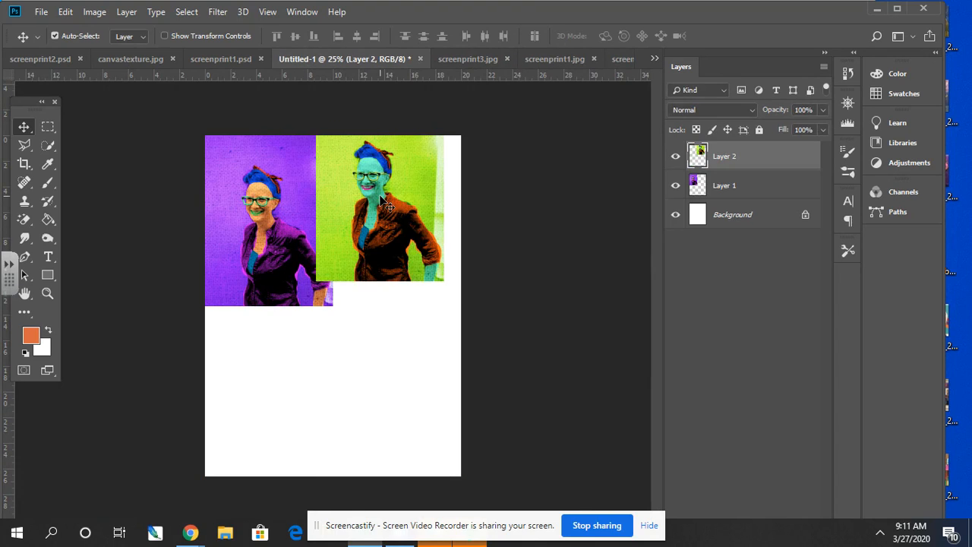
left_click(507, 58)
- Copy screenprint1.jpg and screenprint2.jpg into Untitled-1, fitting the blue print in the canvas's lower-right corner and the orange print in its lower-left corner
left_click(498, 61)
left_click_drag(386, 283, 357, 346)
left_click(568, 63)
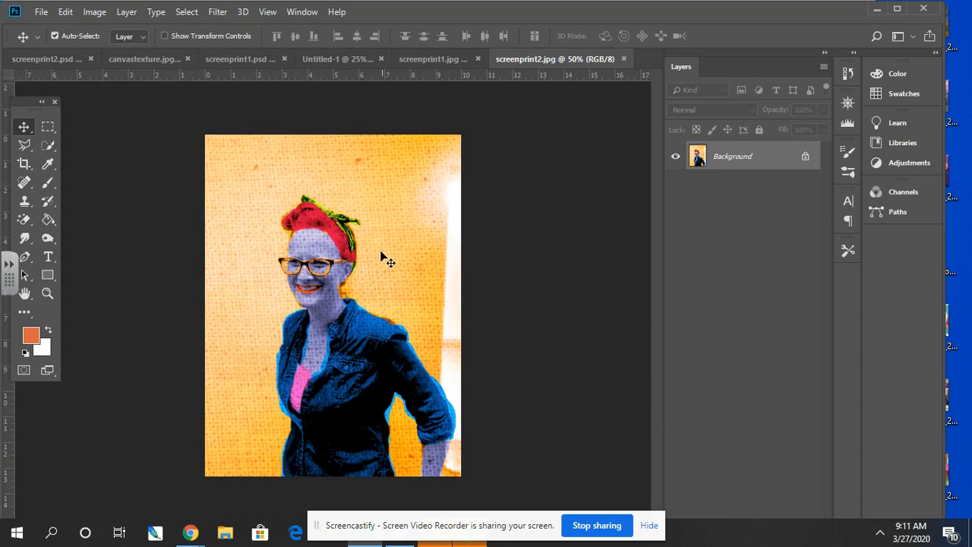
left_click_drag(384, 260, 255, 85)
left_click_drag(318, 63, 281, 361)
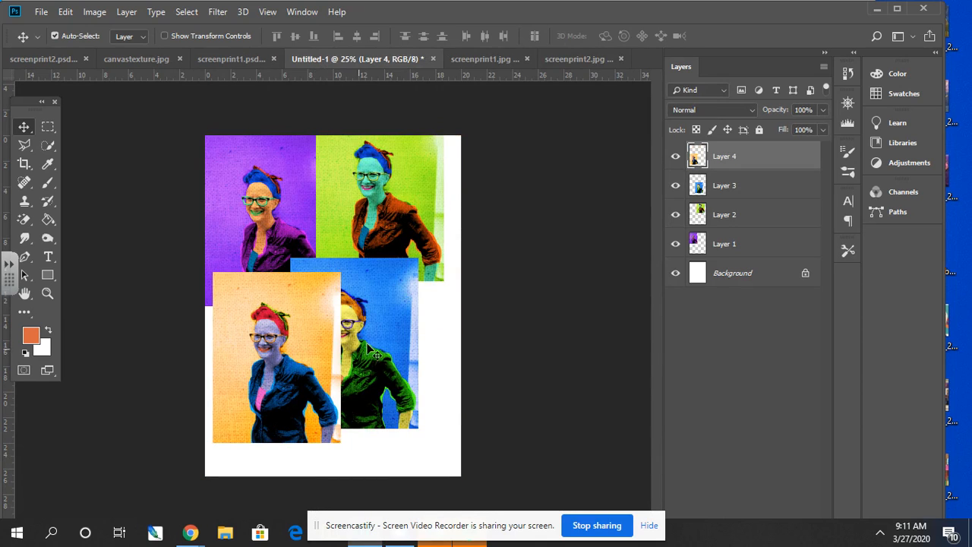
left_click_drag(373, 342, 420, 389)
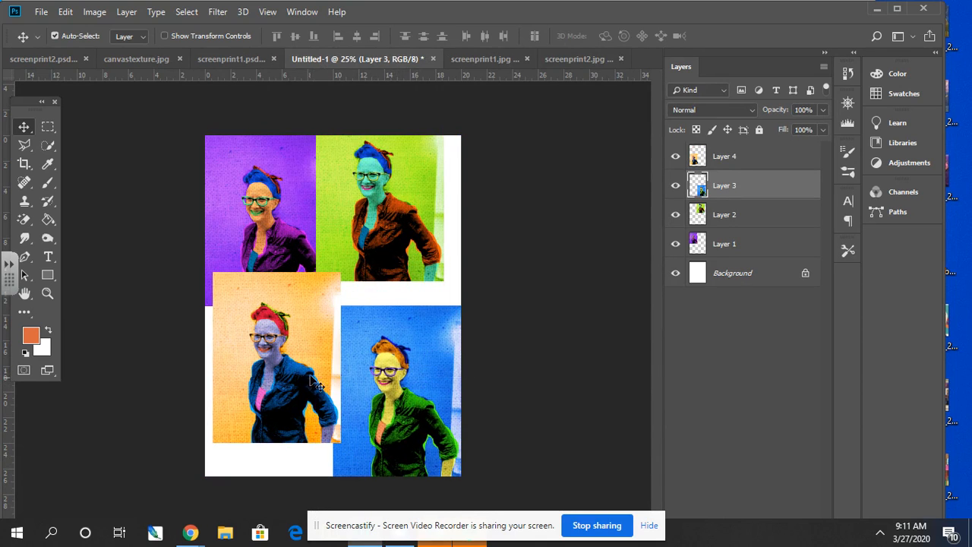
left_click_drag(274, 362, 266, 393)
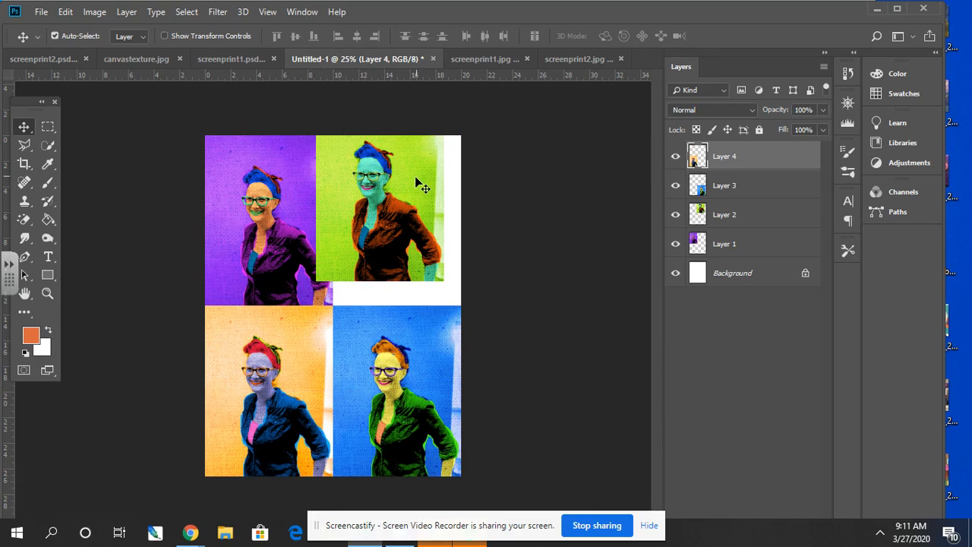
- Move the green print flush into the canvas's upper-right corner, filling the white gap beside the purple print and above the blue one
left_click_drag(414, 196, 425, 219)
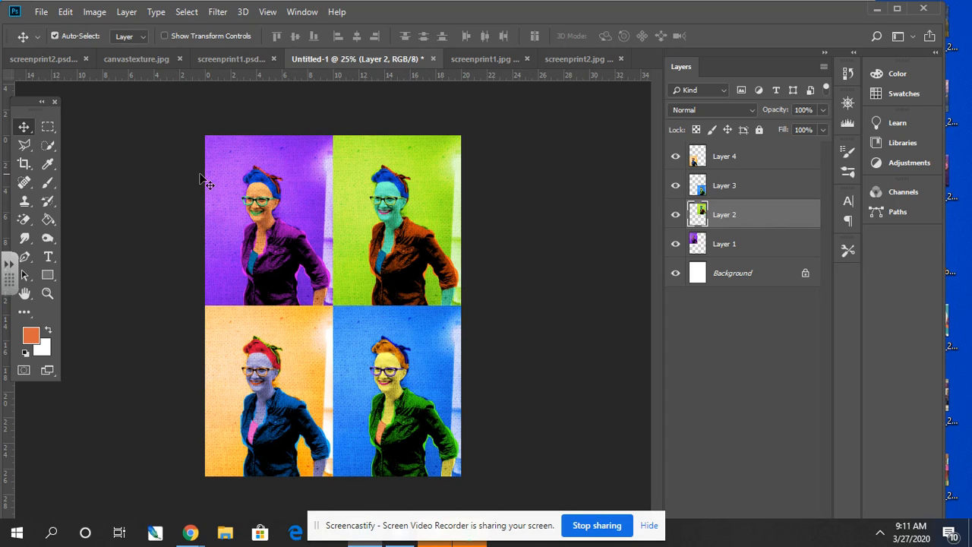
- Save the four-print grid in Downloads as a JPEG named screenprintfinal followed by the surname, at Maximum quality 12 with Baseline ("Standard") format
left_click(41, 12)
left_click(74, 169)
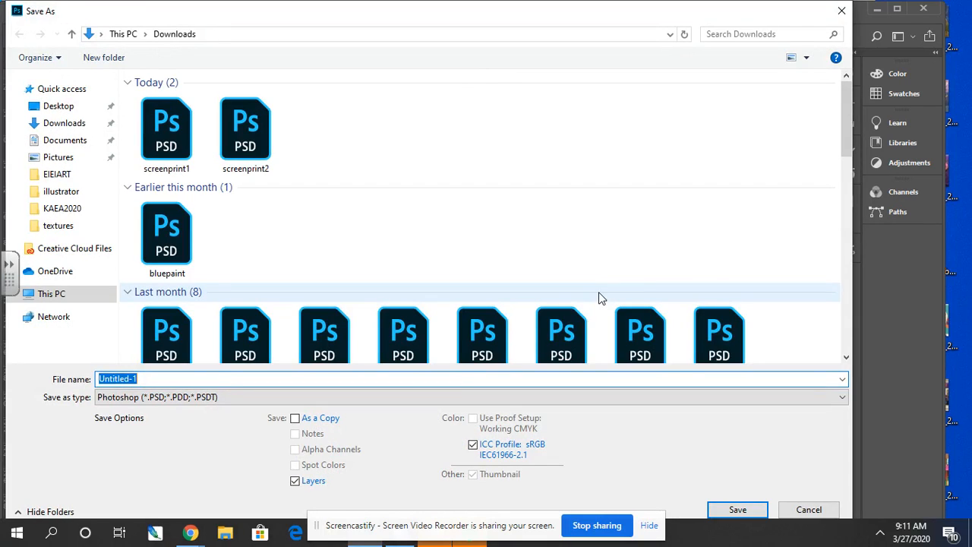
type("screenprint")
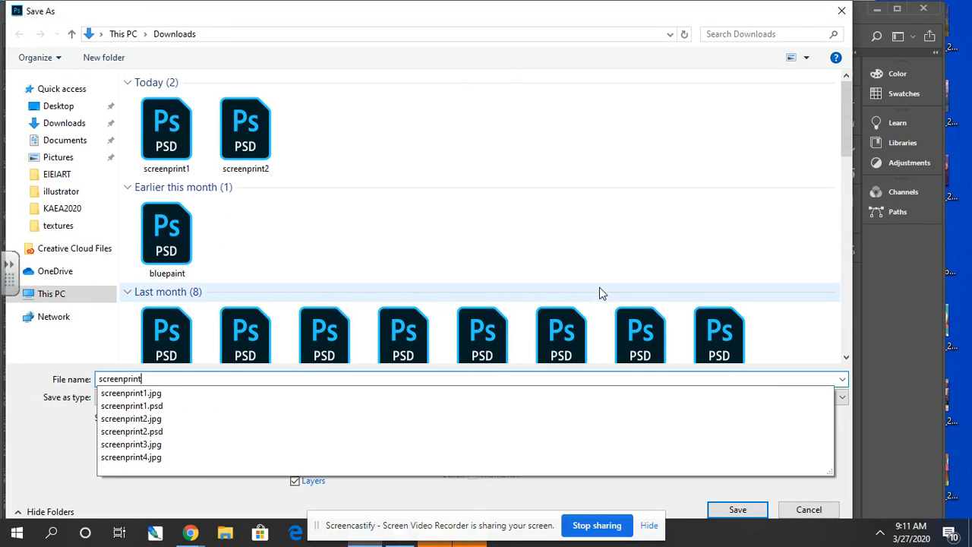
type("final")
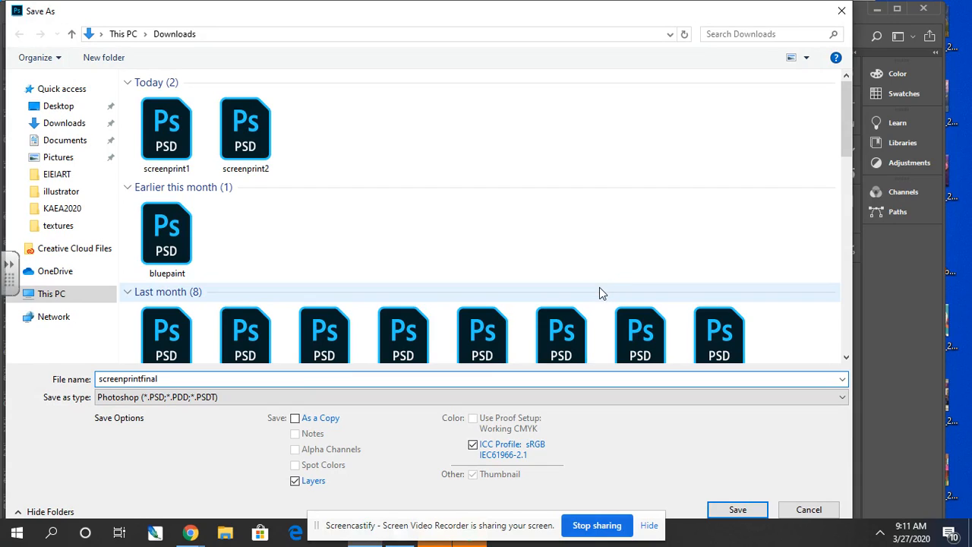
type("morris")
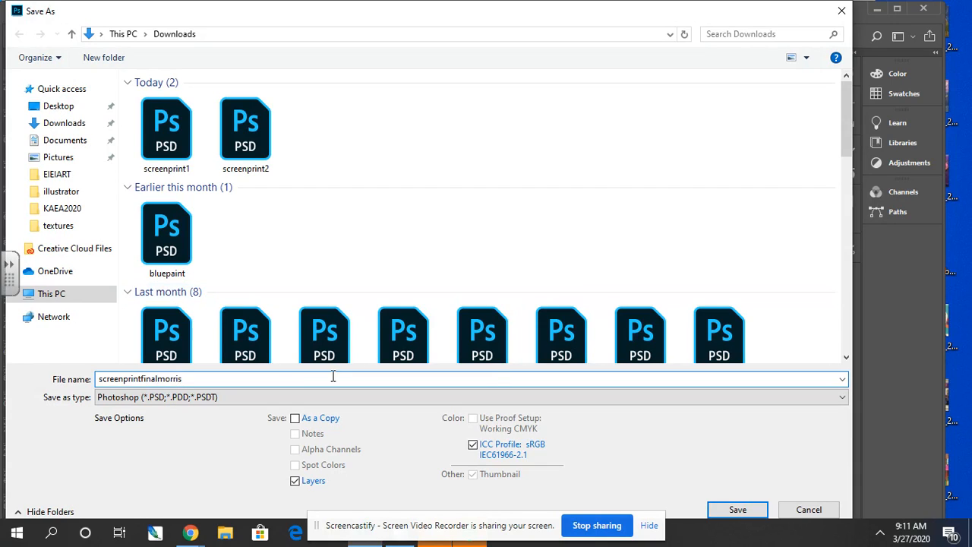
left_click(184, 402)
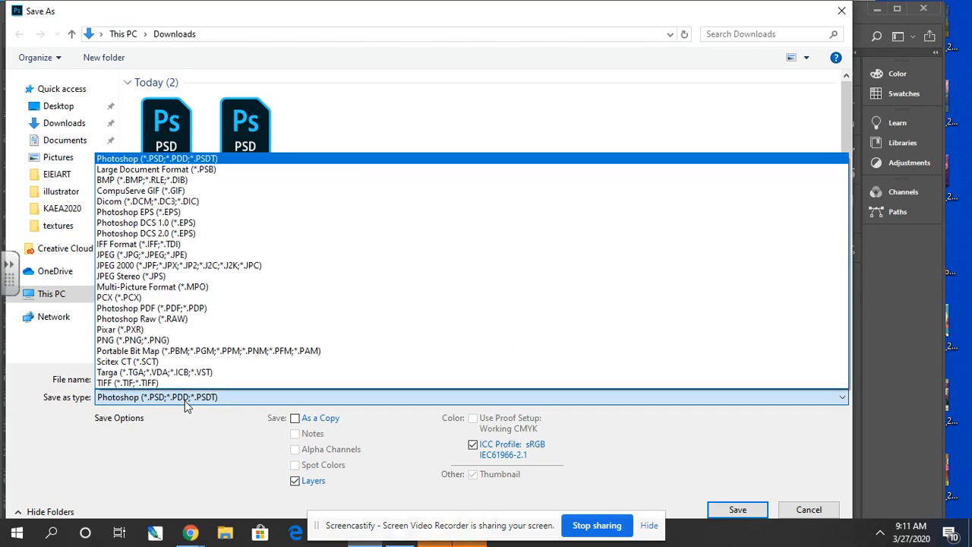
left_click(145, 258)
left_click(737, 509)
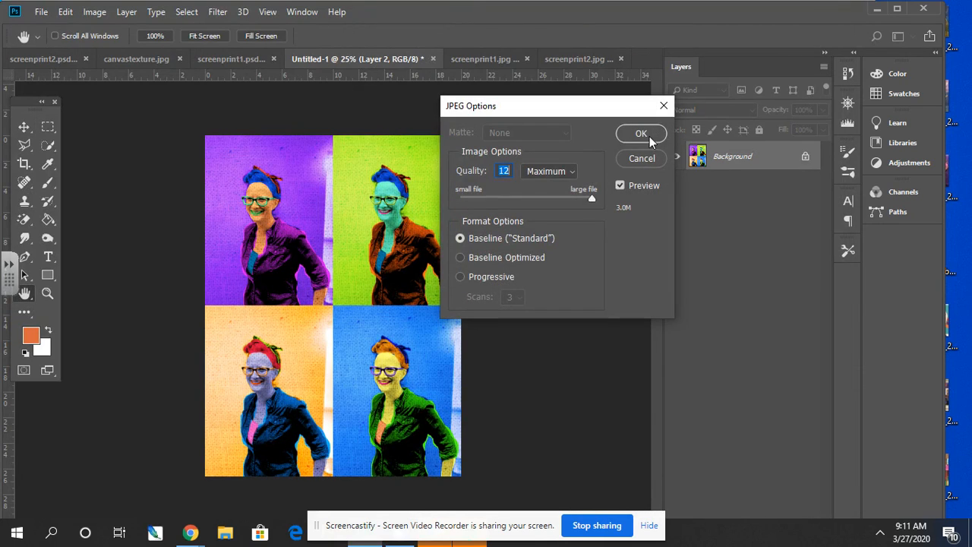
left_click(648, 135)
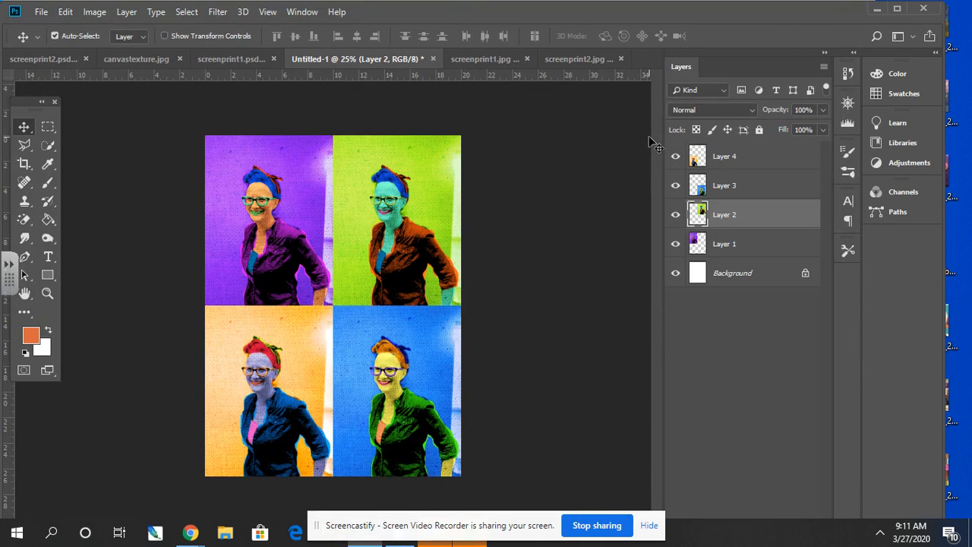